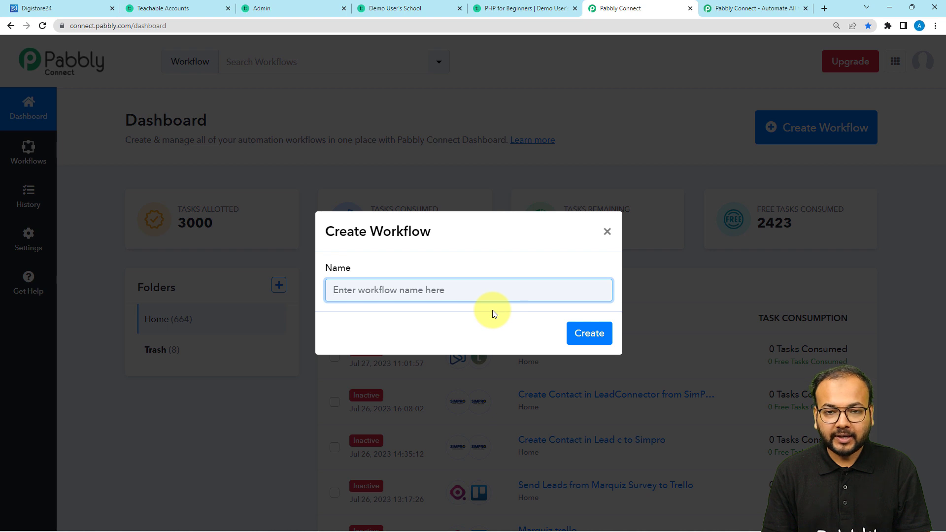
Create a workflow named "Create Enrollment in Teachable from Digistore24" and view its trigger and action steps.
text(Create Enrollment in Teachable from Digistore24)
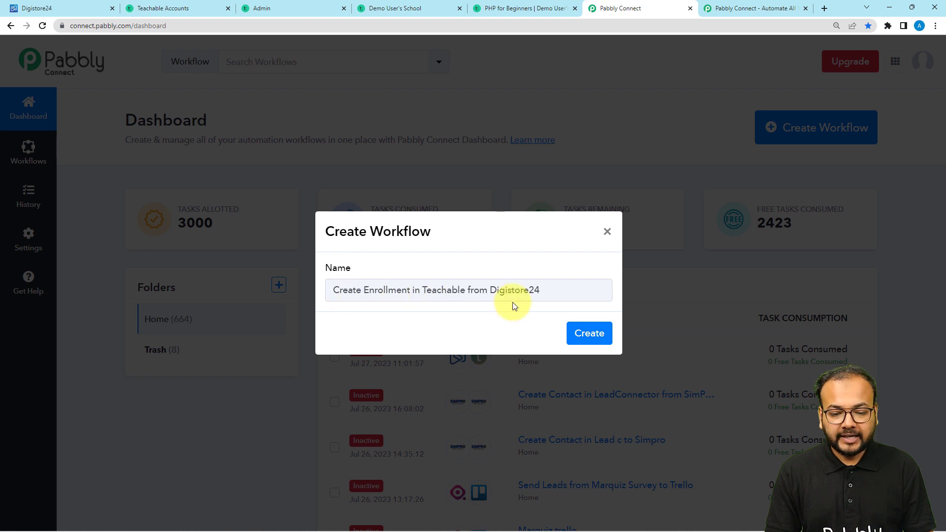
click(576, 345)
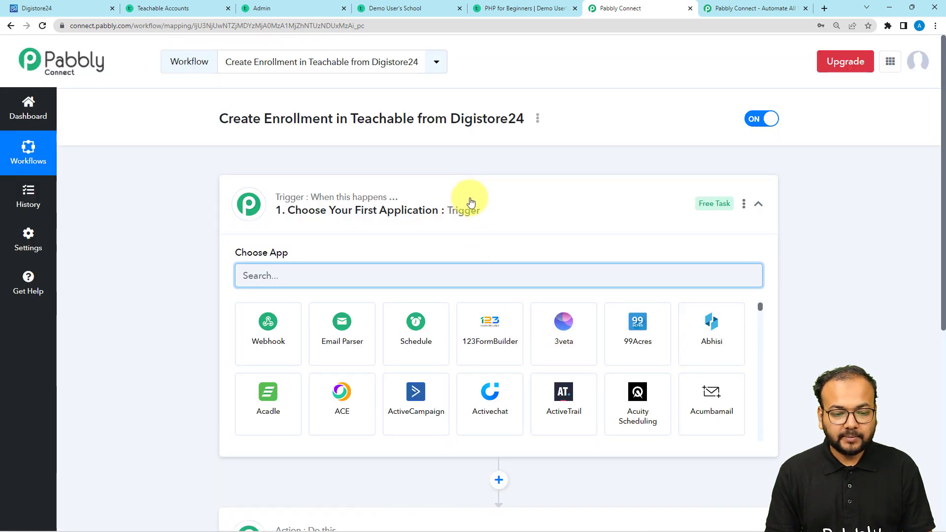
click(471, 201)
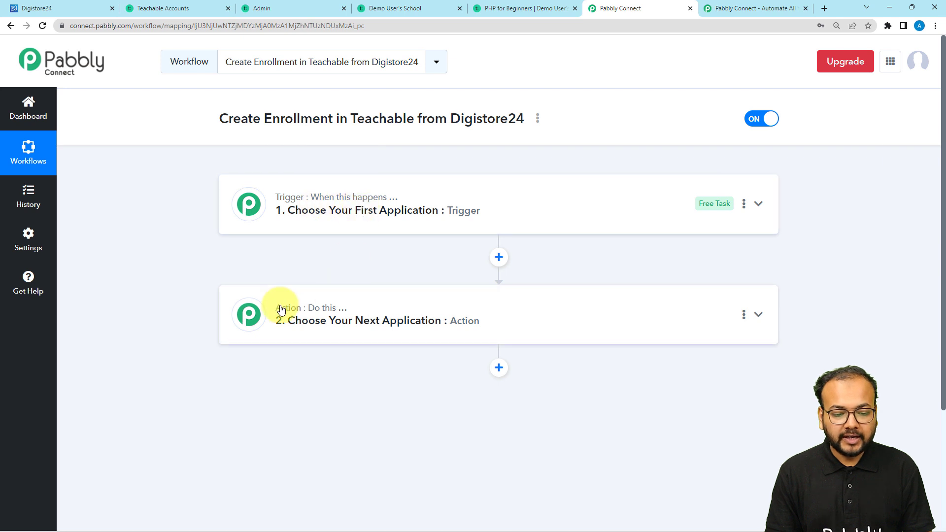
mouse_move(296, 315)
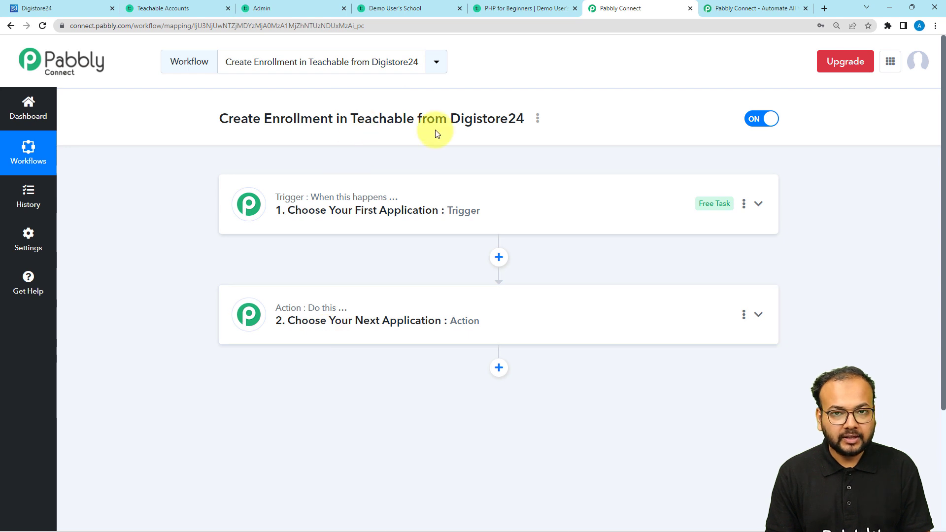
Set the workflow's trigger app to Digistore24 with New Order Event as the trigger event.
click(302, 225)
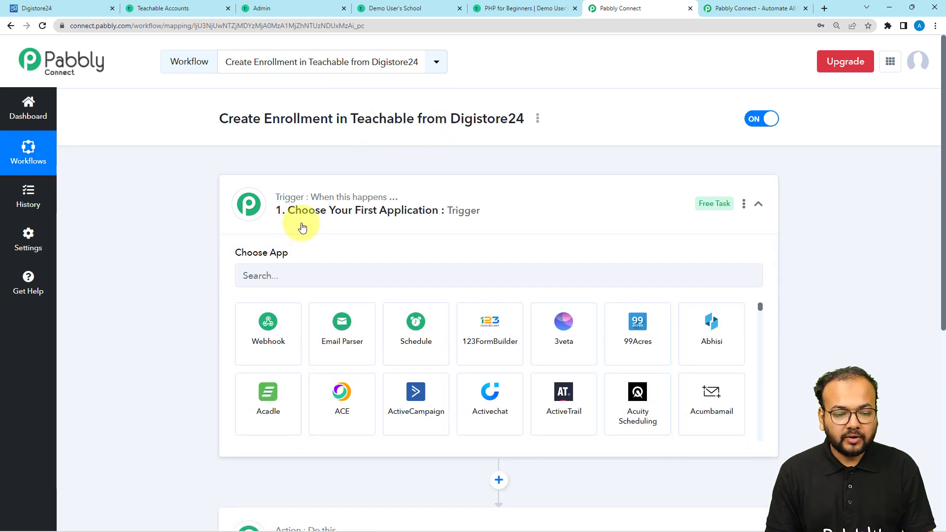
scroll(300, 225, down, 3)
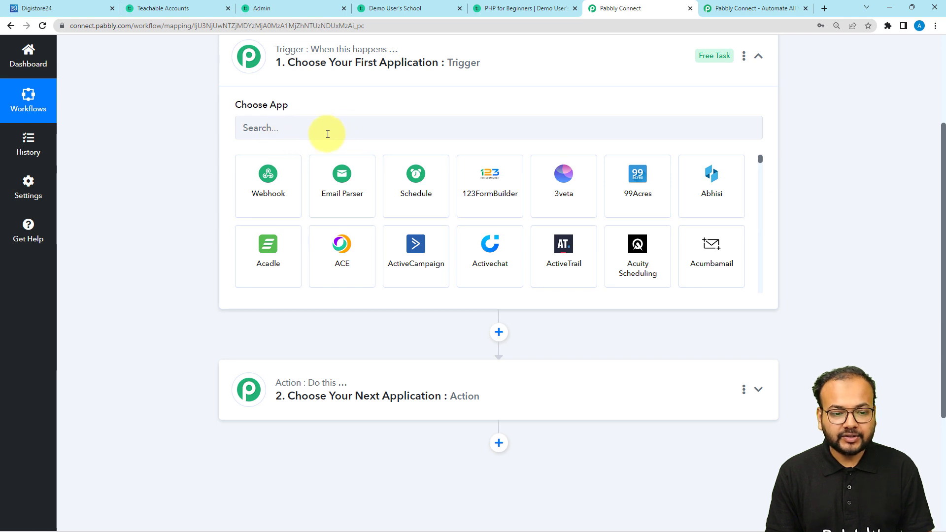
click(328, 134)
text(di)
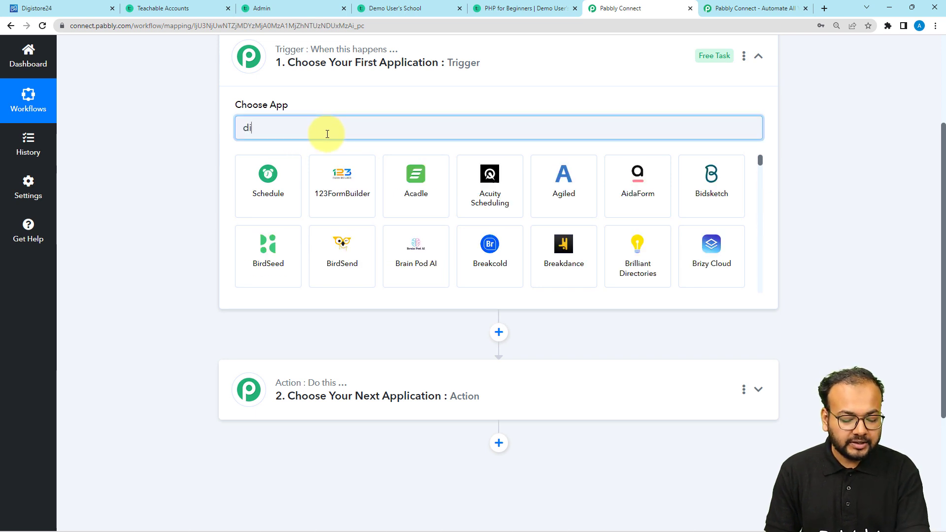
text(gi)
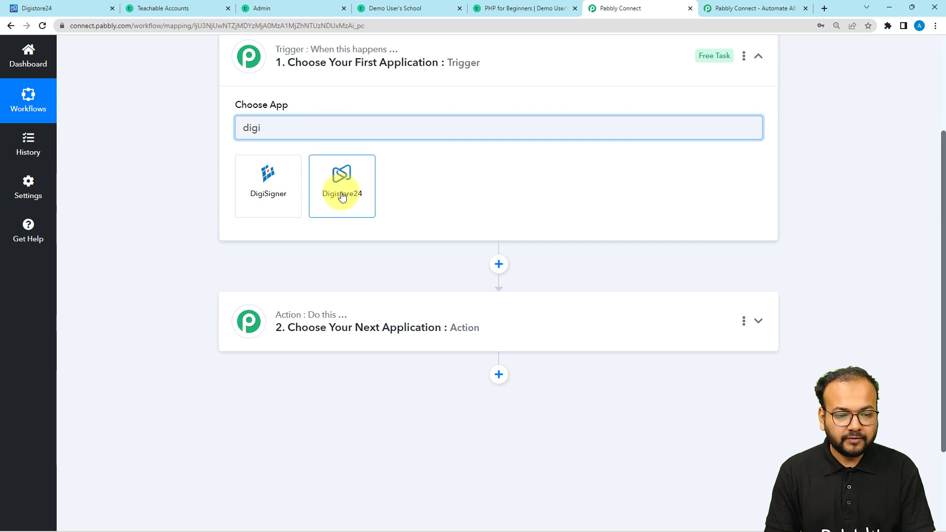
click(340, 186)
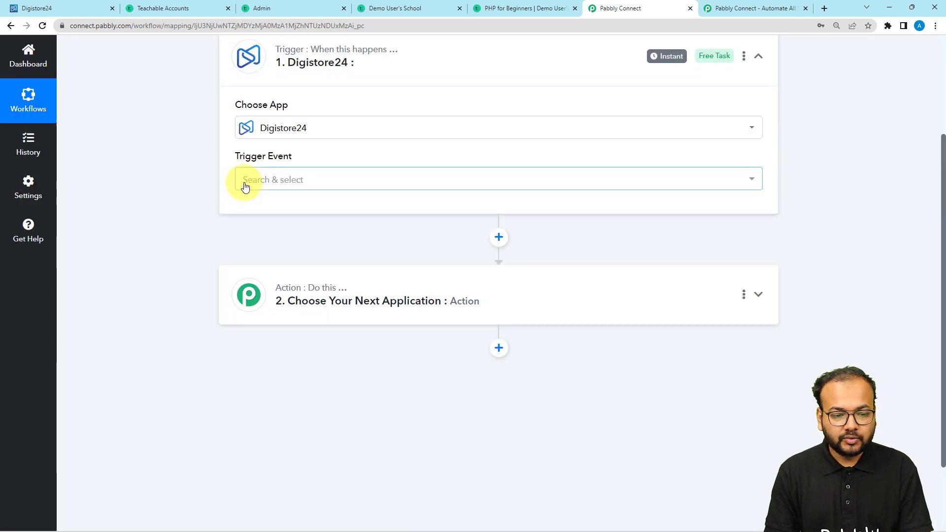
click(245, 186)
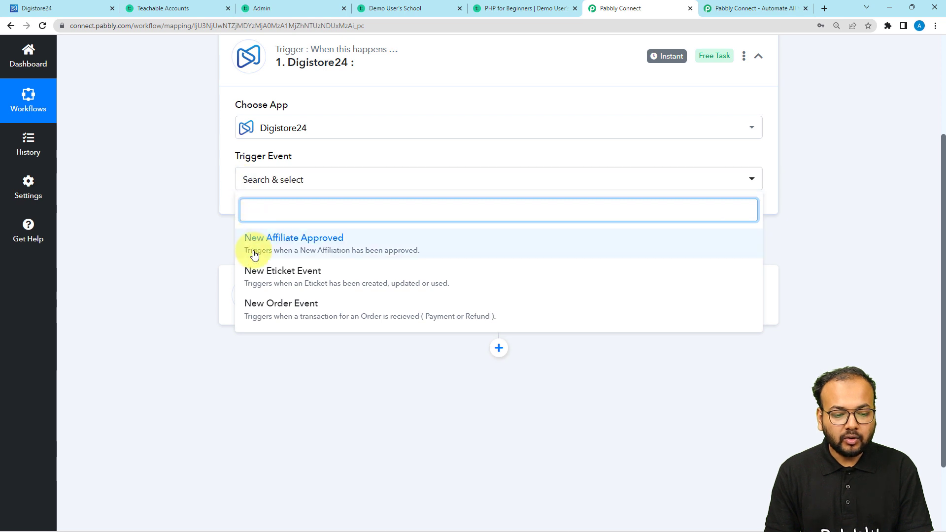
click(300, 318)
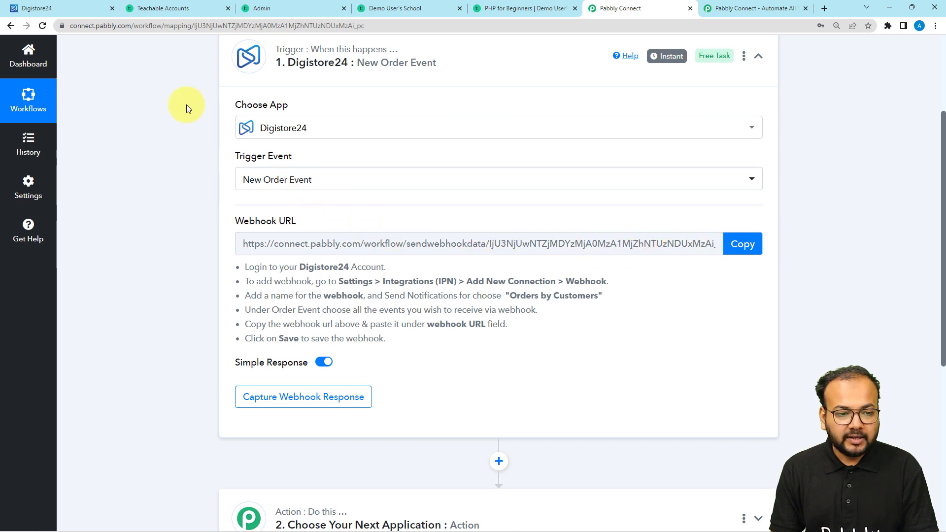
Examine the product list in Digistore24 and the matching courses in the Teachable school.
click(85, 10)
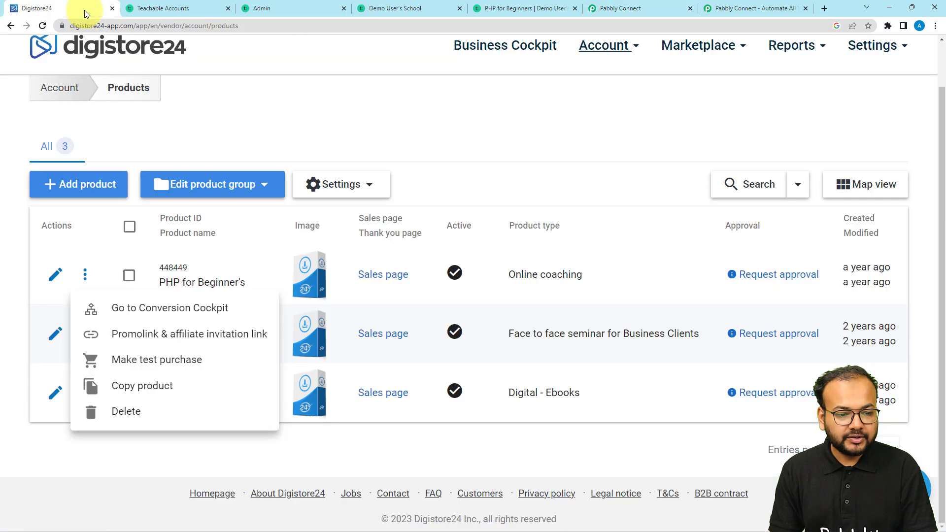
click(379, 116)
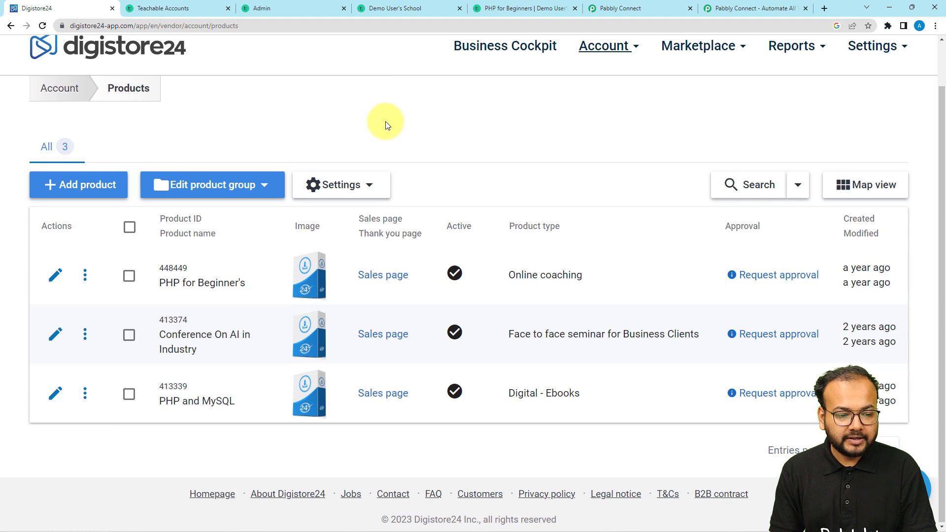
scroll(385, 122, up, 1)
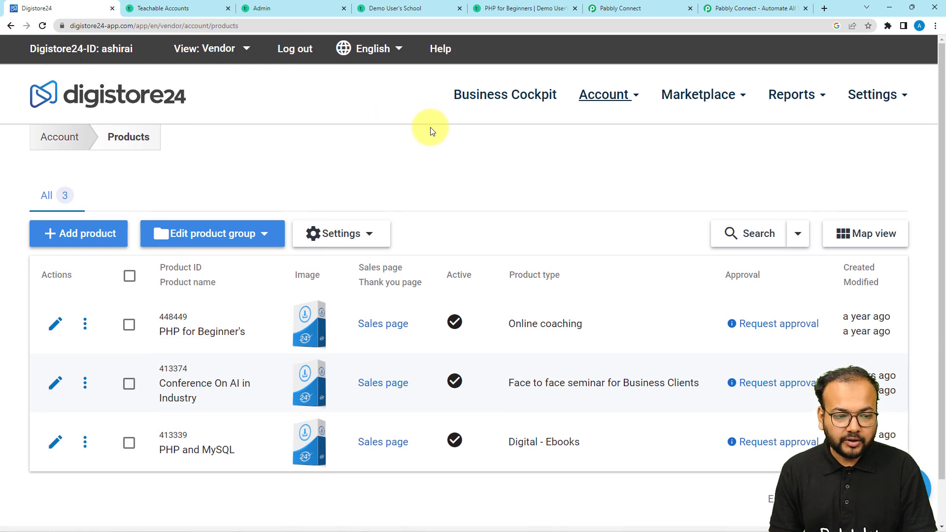
scroll(430, 131, down, 1)
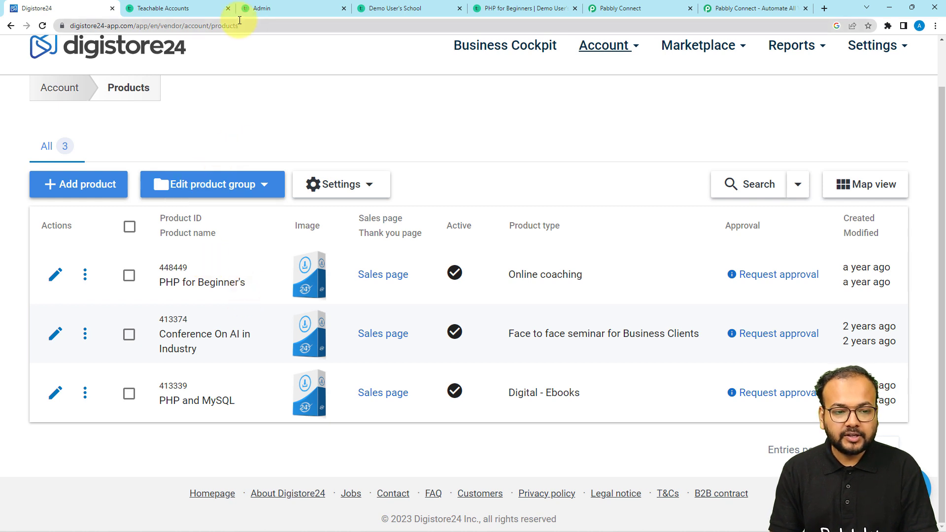
click(206, 13)
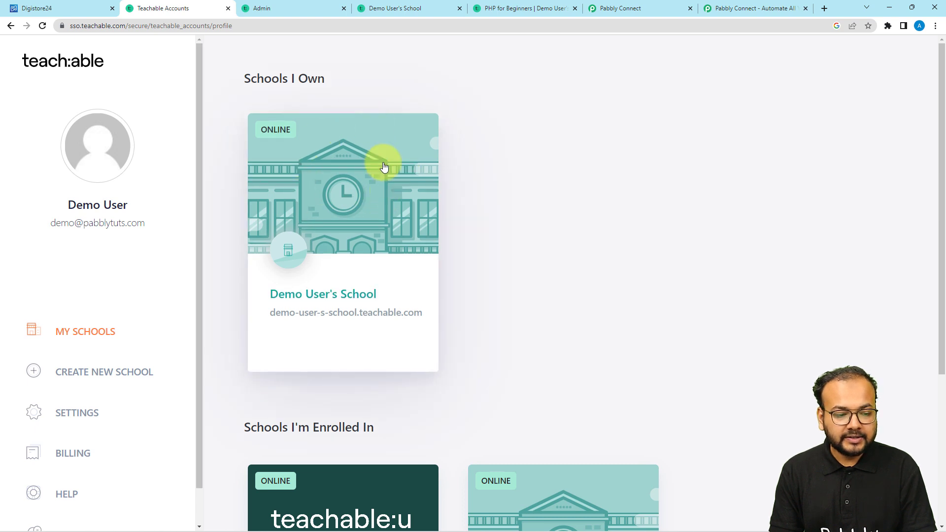
click(374, 9)
scroll(360, 66, down, 2)
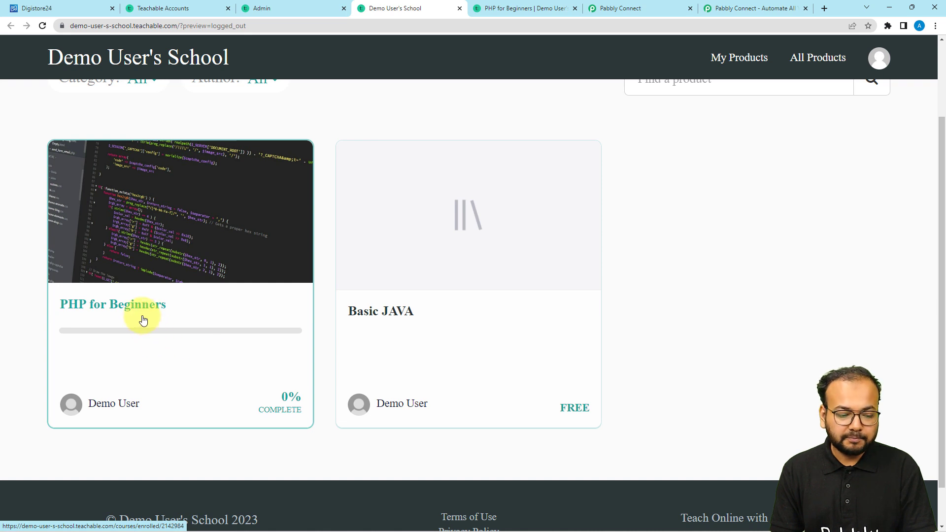
Switch to Digistore24, open the Integrations (IPN) settings, and check the webhook setup instructions in Pabbly Connect.
click(88, 6)
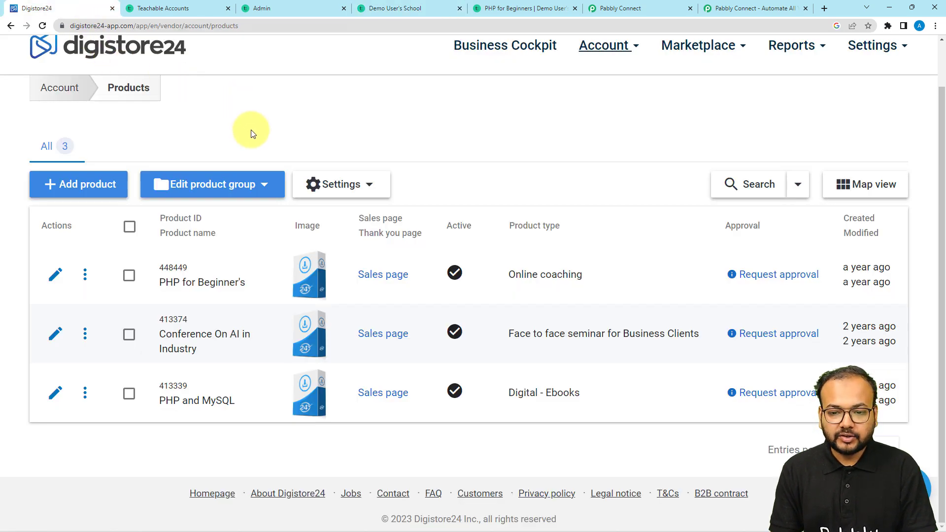
scroll(251, 134, up, 1)
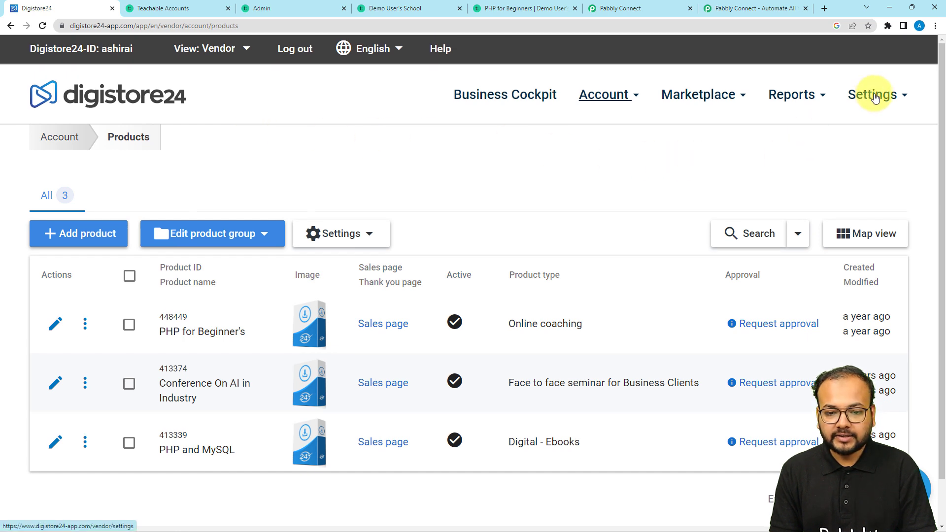
mouse_move(875, 98)
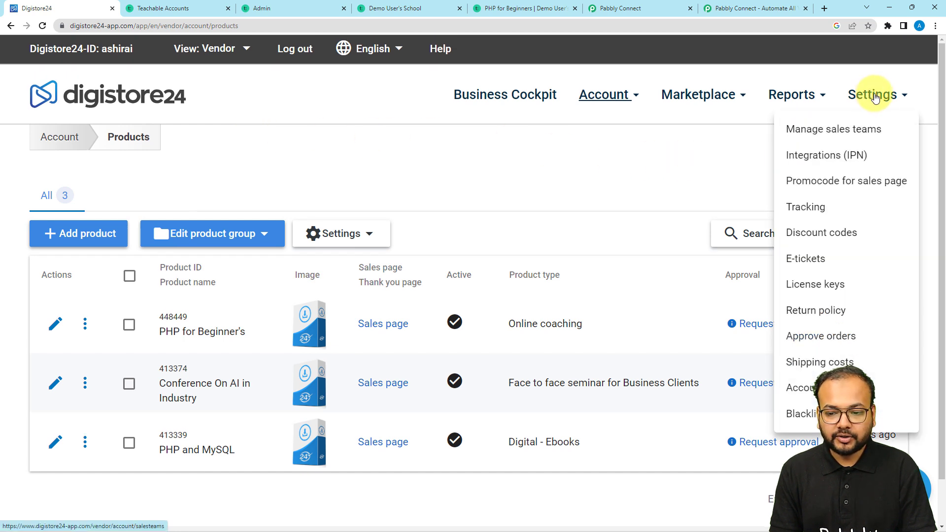
click(836, 157)
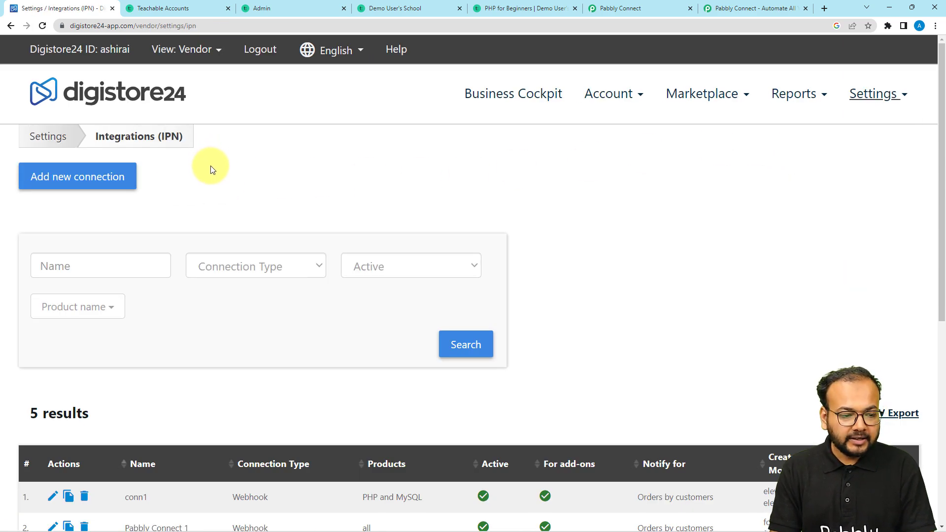
scroll(211, 168, down, 7)
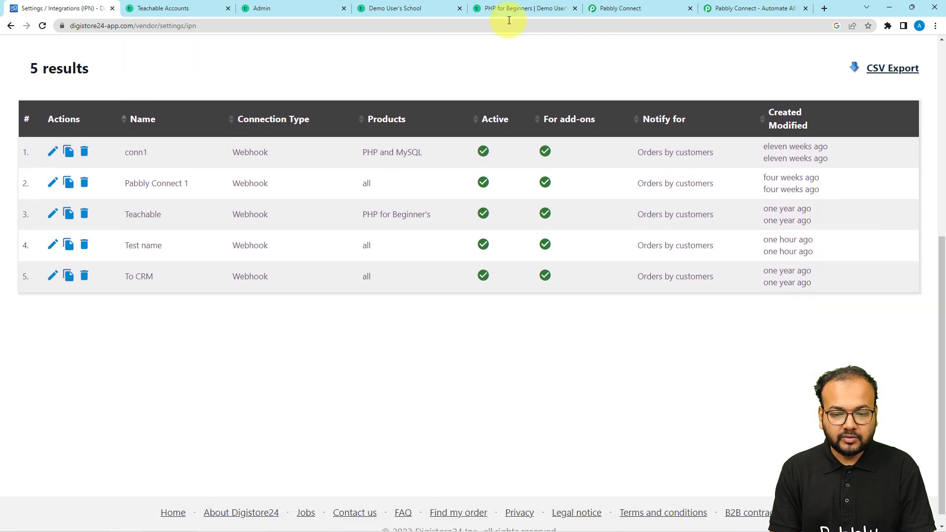
click(609, 9)
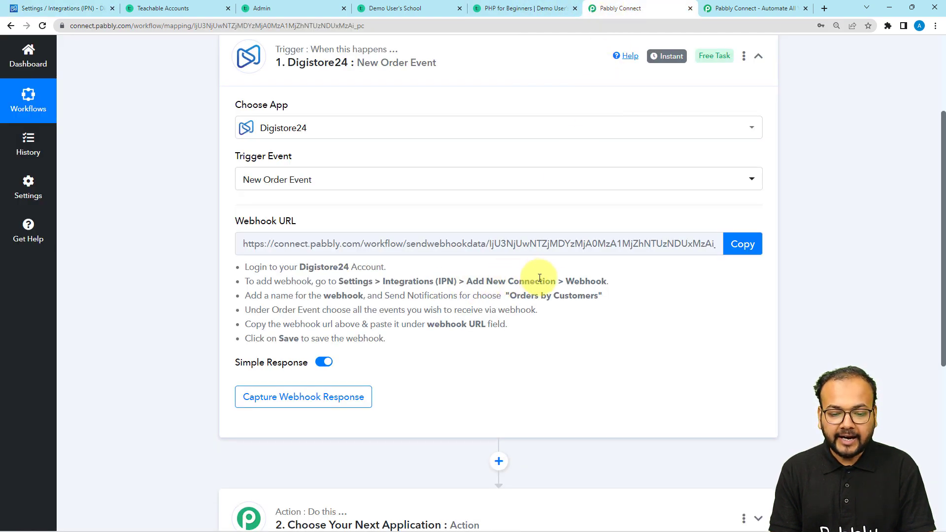
click(86, 6)
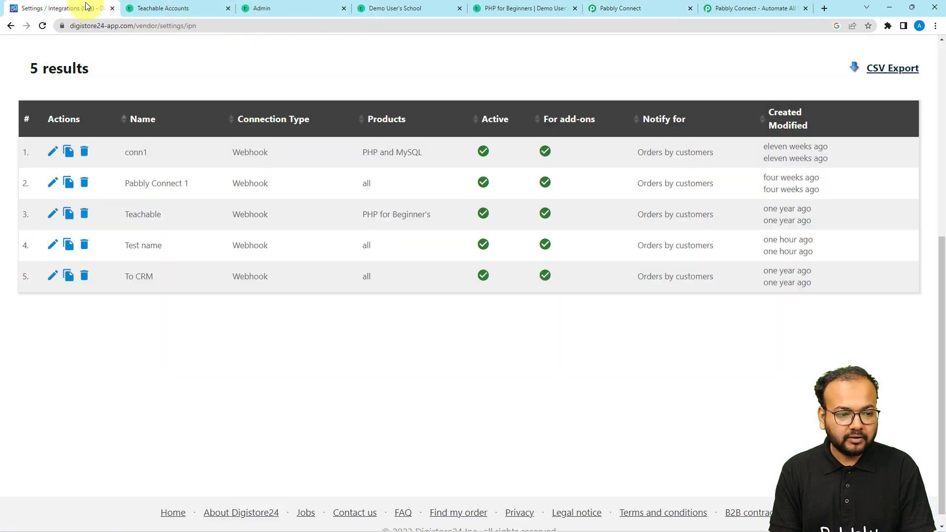
Add a new Digistore24 connection of type Webhook and name it "Test Connection".
scroll(53, 165, up, 6)
click(79, 127)
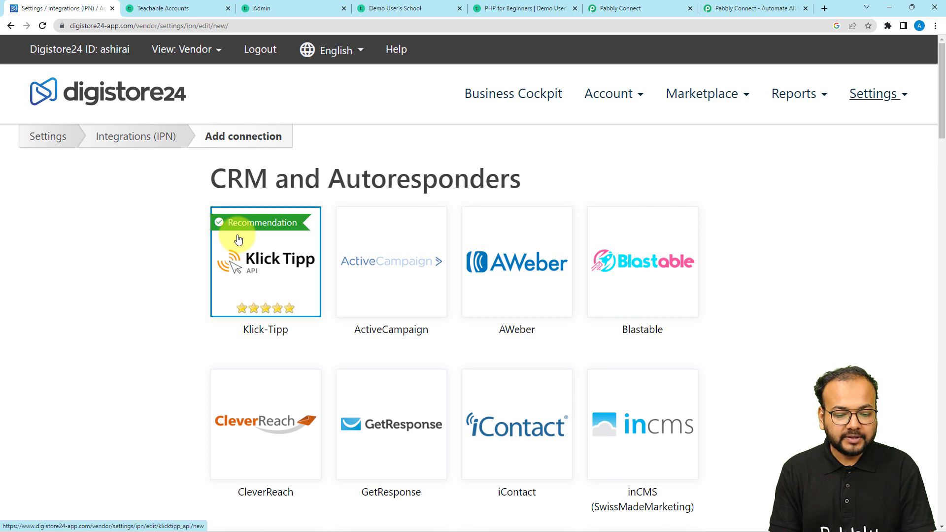
scroll(239, 239, down, 4)
scroll(238, 239, down, 16)
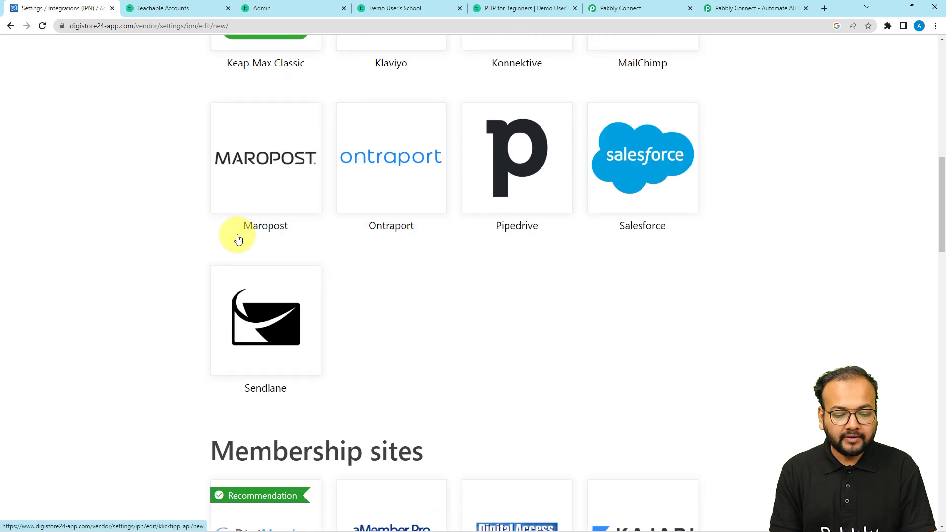
scroll(239, 239, down, 16)
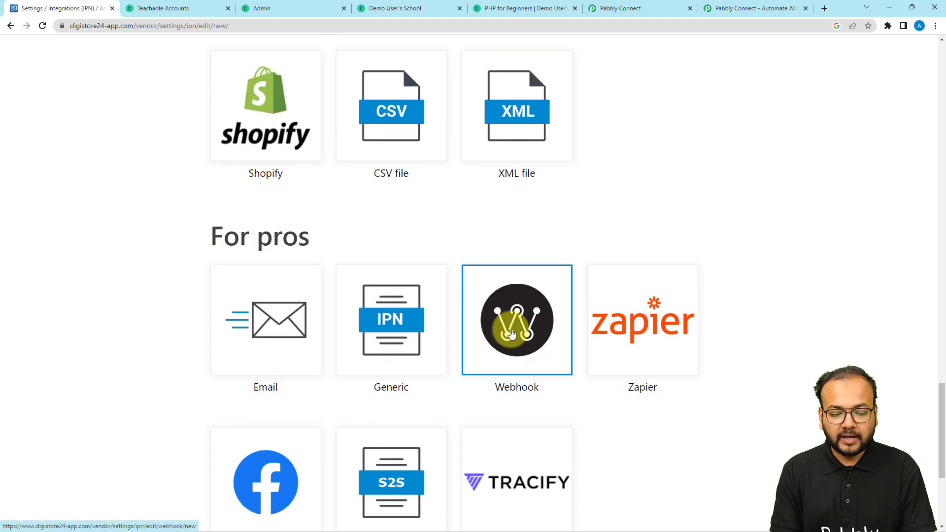
click(502, 334)
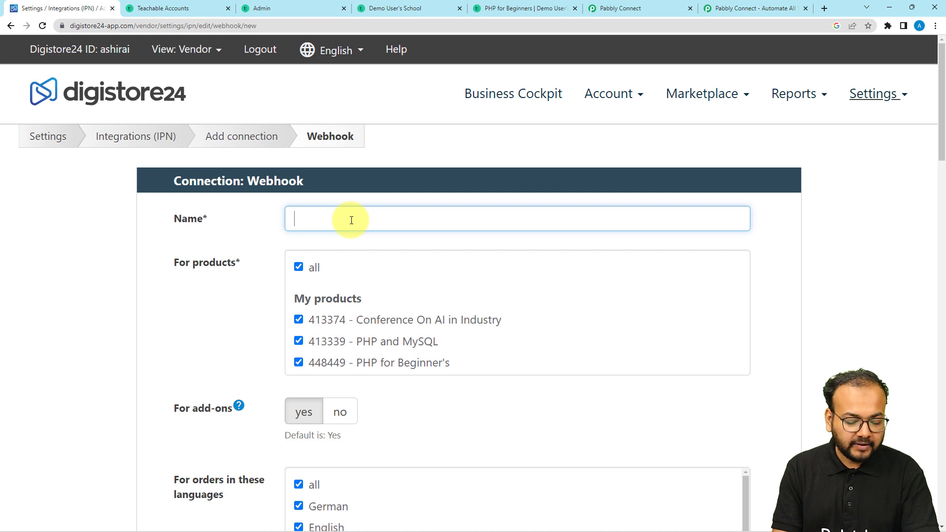
text(test connect)
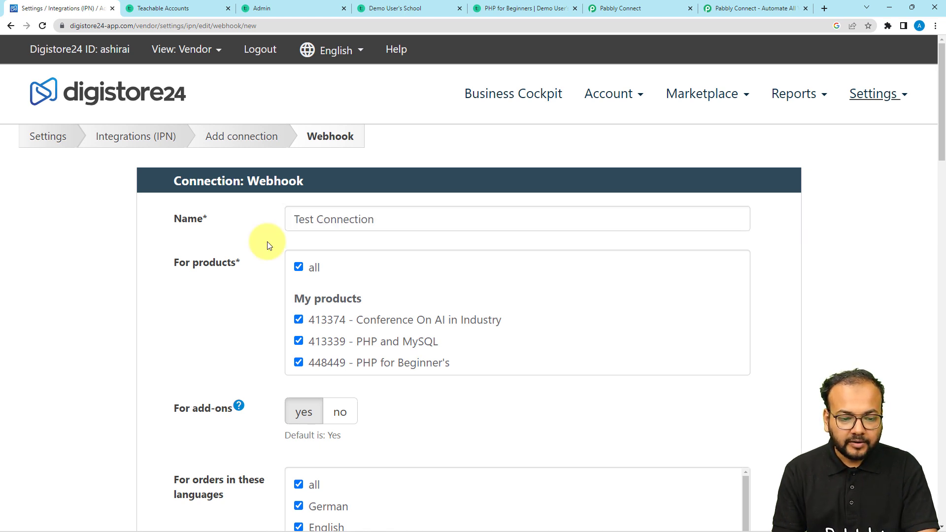
Review the webhook connection's product, add-on, language, notification and order event settings down to the Webhook URL field.
scroll(267, 241, down, 2)
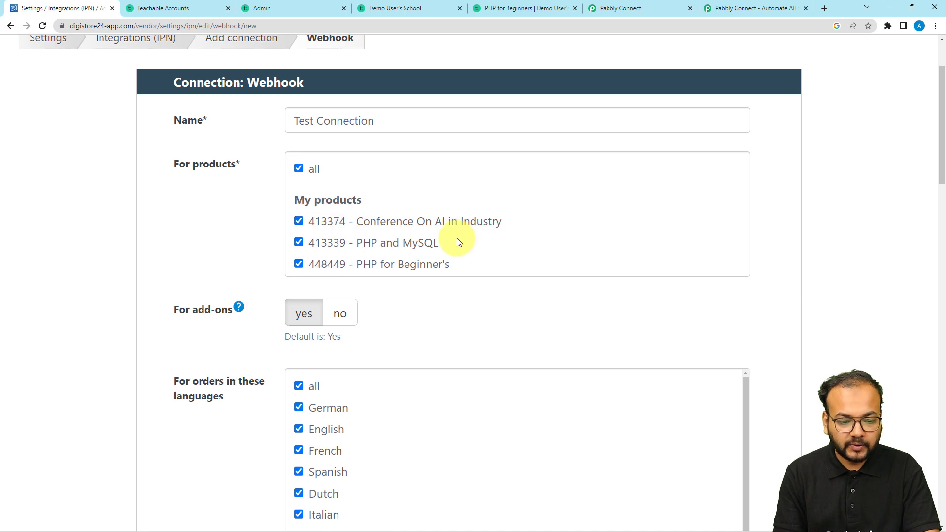
scroll(244, 246, down, 2)
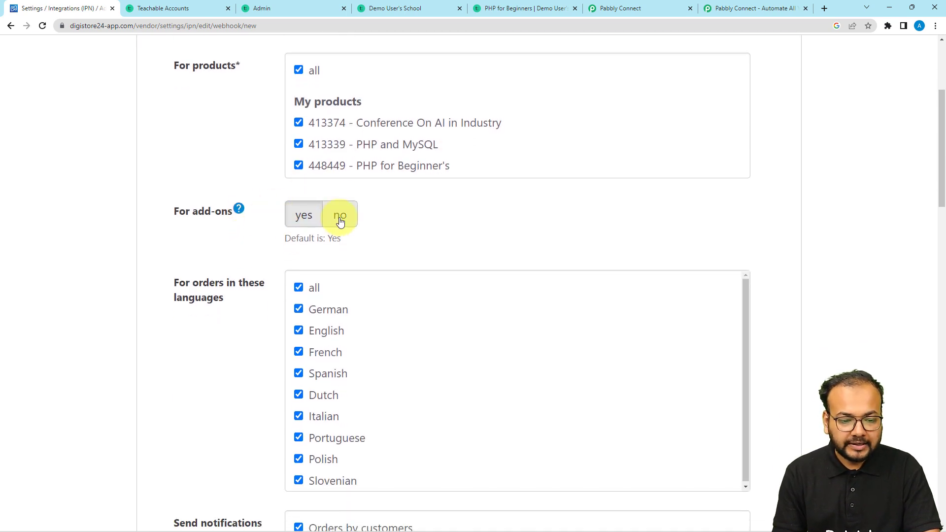
scroll(256, 252, down, 2)
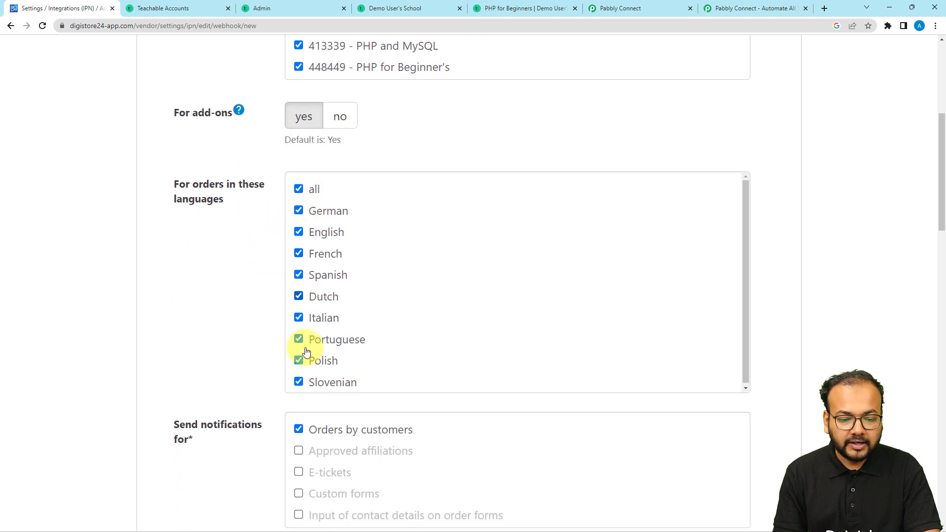
scroll(229, 321, down, 5)
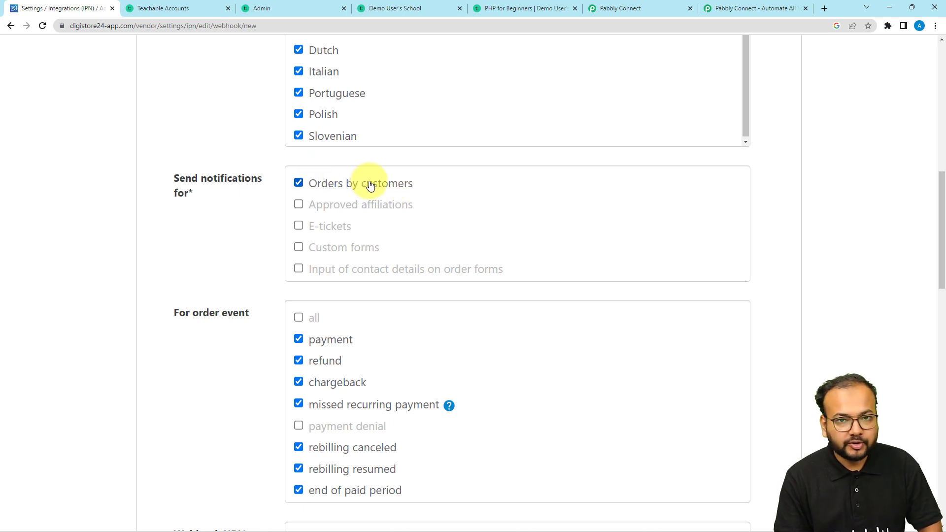
scroll(232, 261, down, 2)
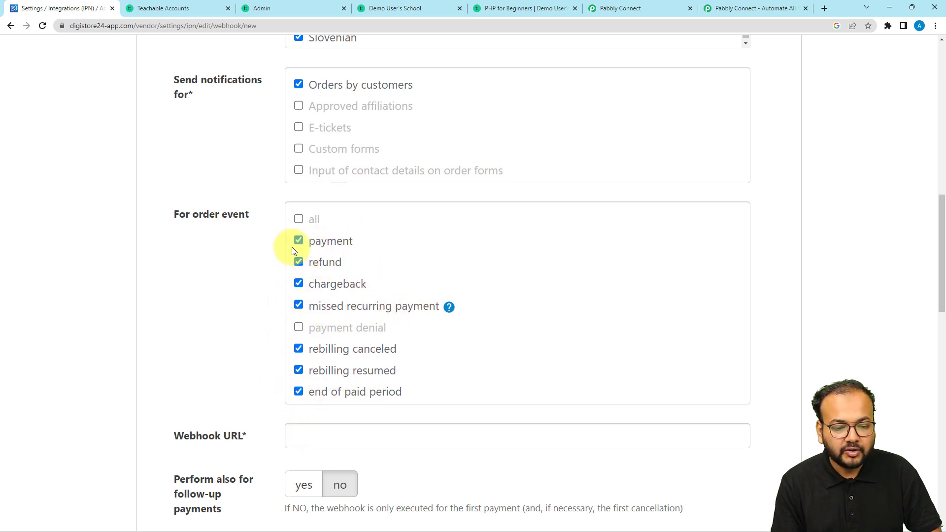
scroll(227, 354, down, 2)
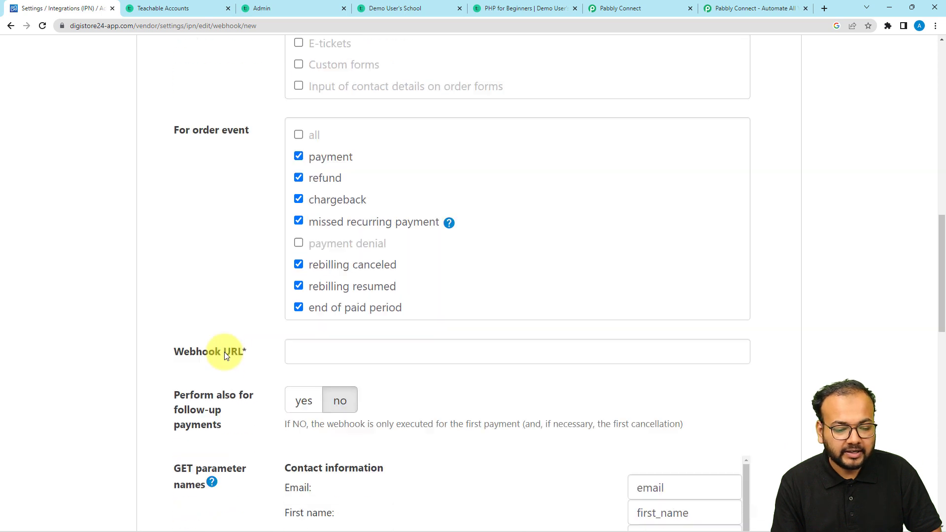
Copy the Digistore24 trigger's webhook URL from Pabbly Connect and paste it into the Webhook URL field of the Digistore24 connection.
scroll(224, 352, down, 1)
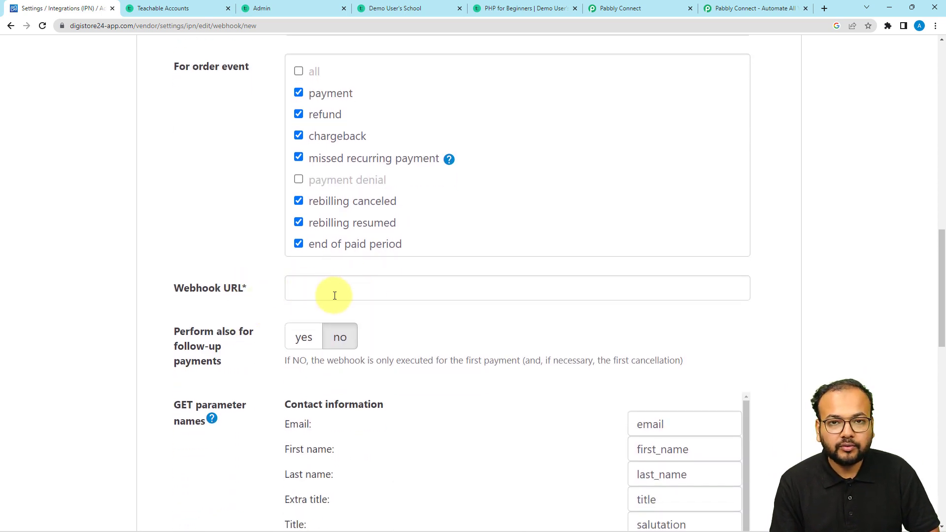
click(652, 12)
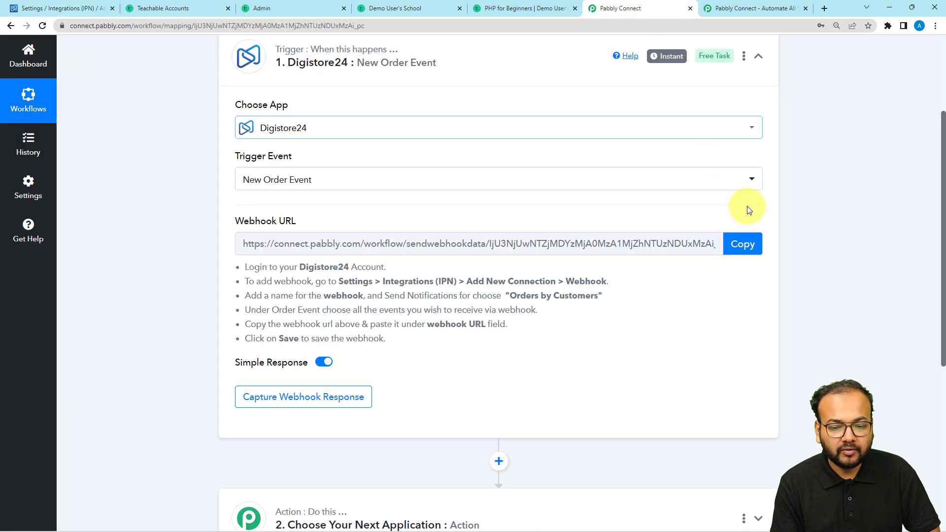
click(754, 245)
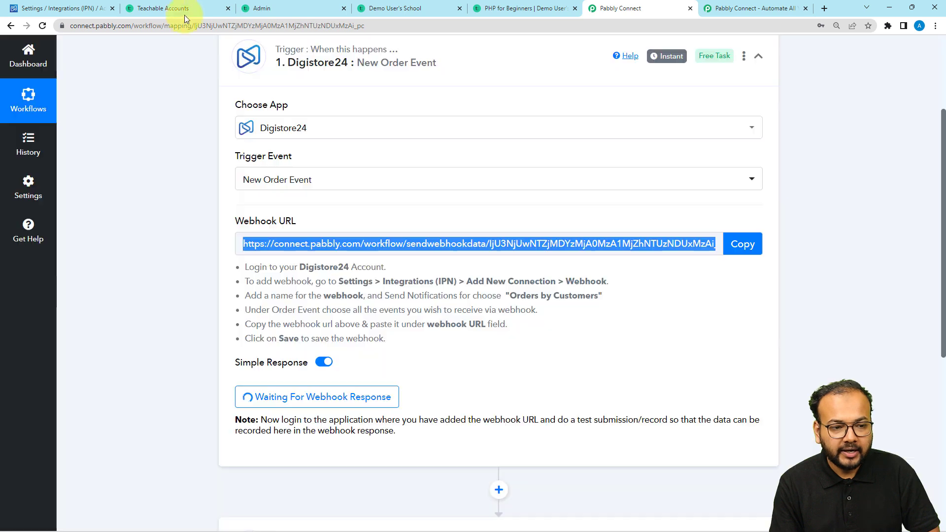
click(81, 6)
right_click(306, 292)
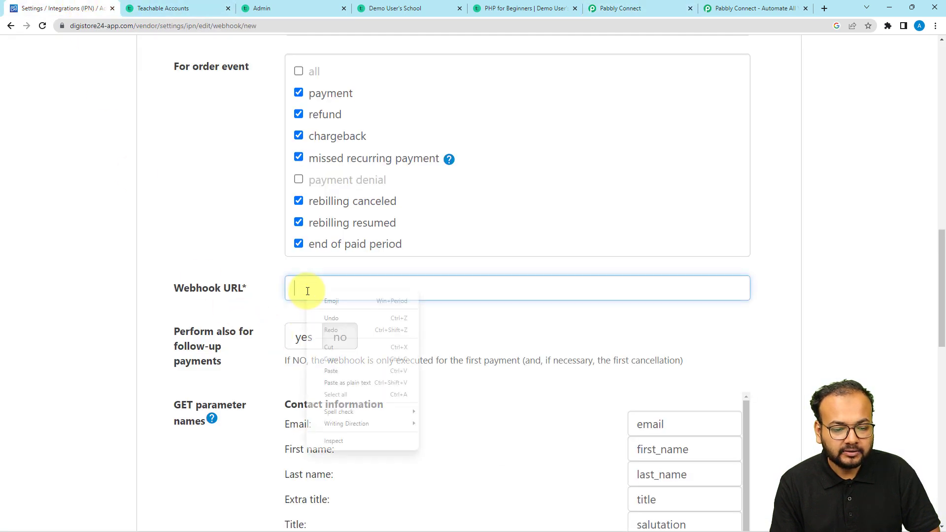
click(337, 367)
click(422, 350)
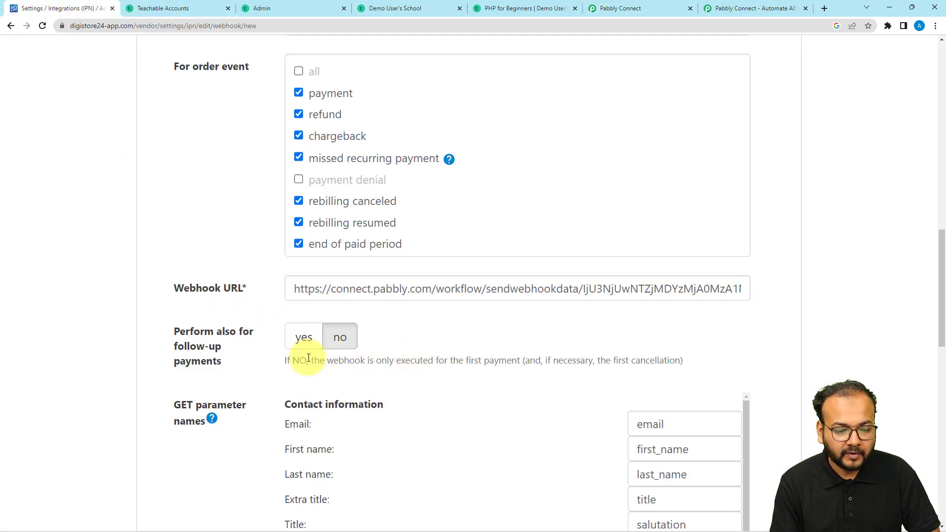
Save the new webhook connection, keeping the remaining settings at their defaults.
scroll(296, 366, down, 2)
scroll(278, 367, down, 13)
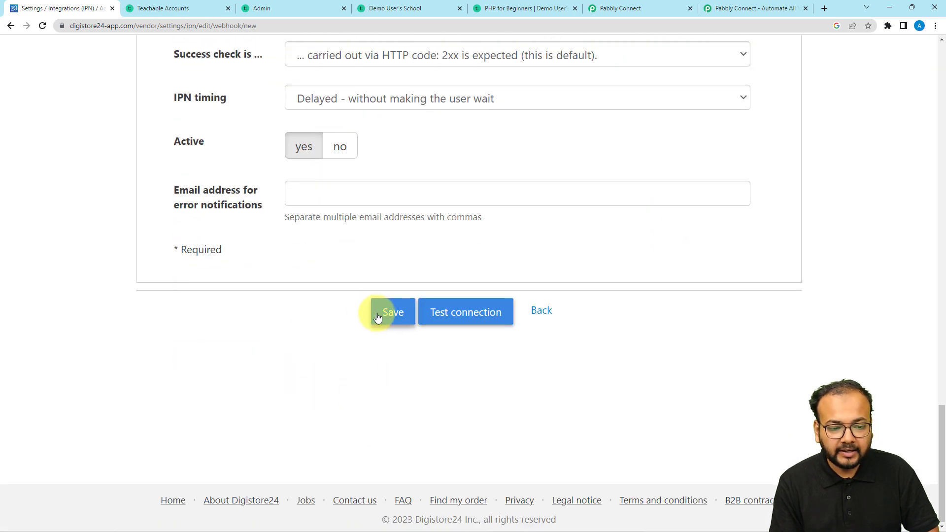
click(393, 312)
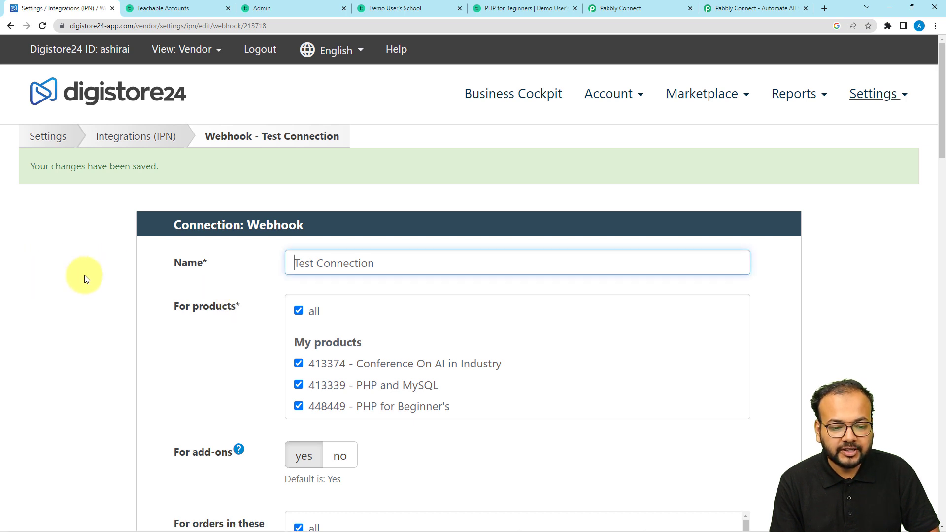
Check the trigger's capture status in Pabbly Connect, then return to Digistore24 and test the saved webhook connection.
click(657, 10)
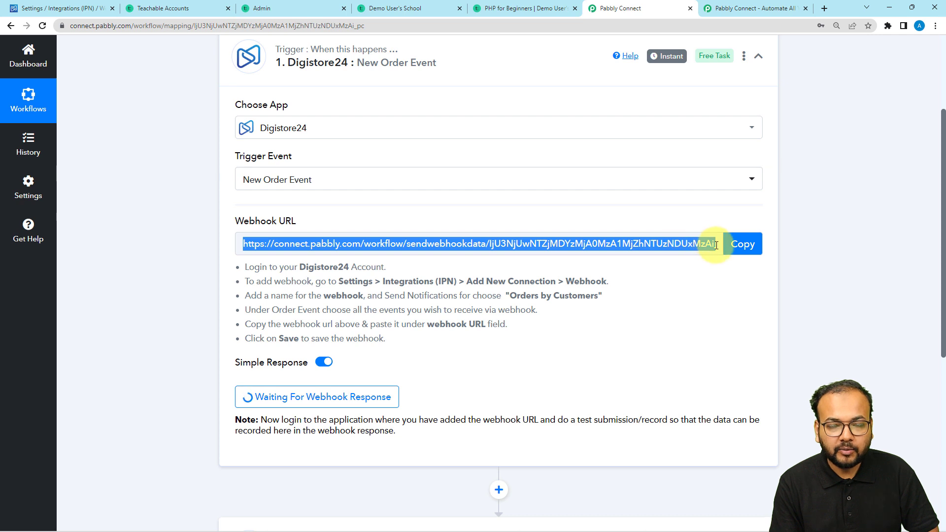
scroll(449, 336, down, 3)
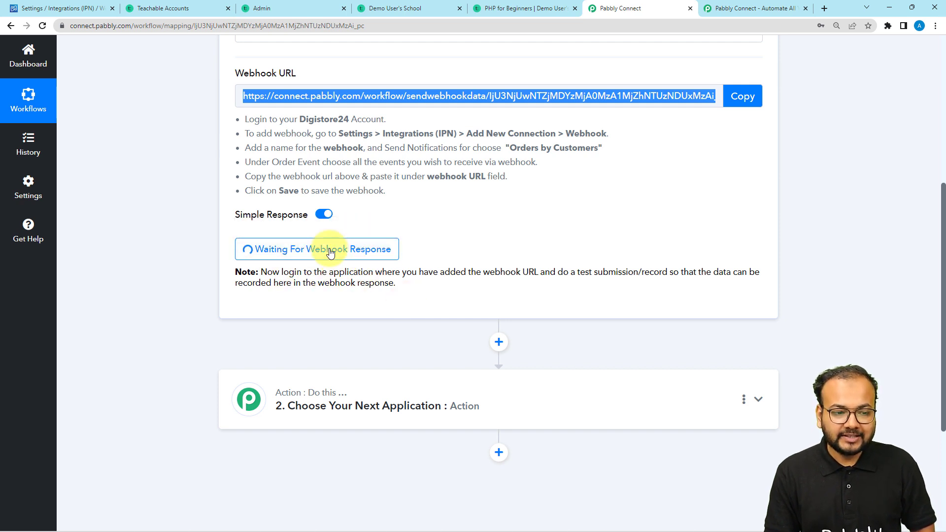
click(74, 5)
scroll(113, 395, down, 15)
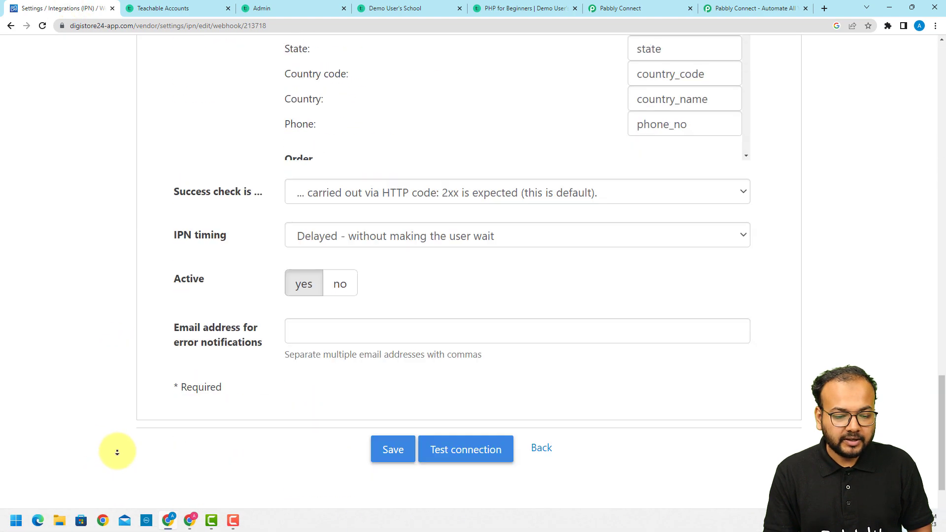
scroll(117, 452, down, 3)
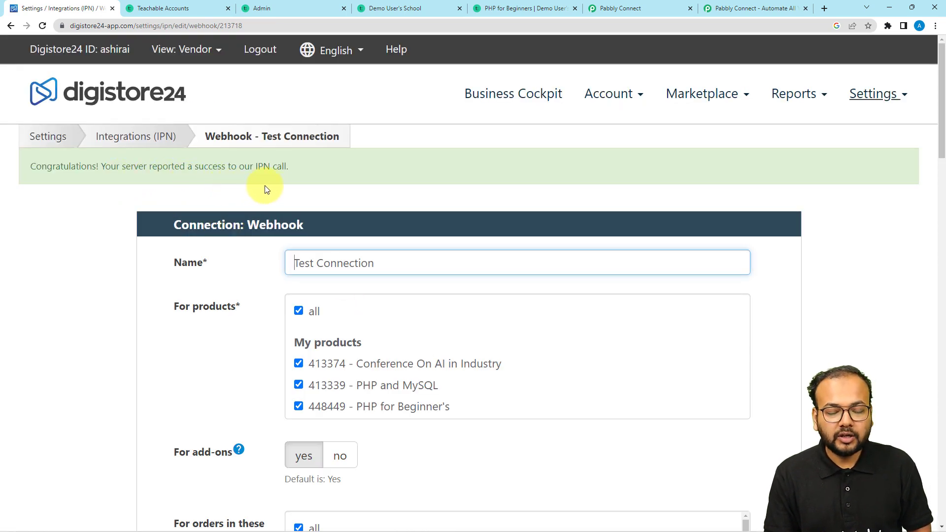
Switch to Pabbly Connect and examine the labels and values in the webhook response received from the connection test.
click(635, 10)
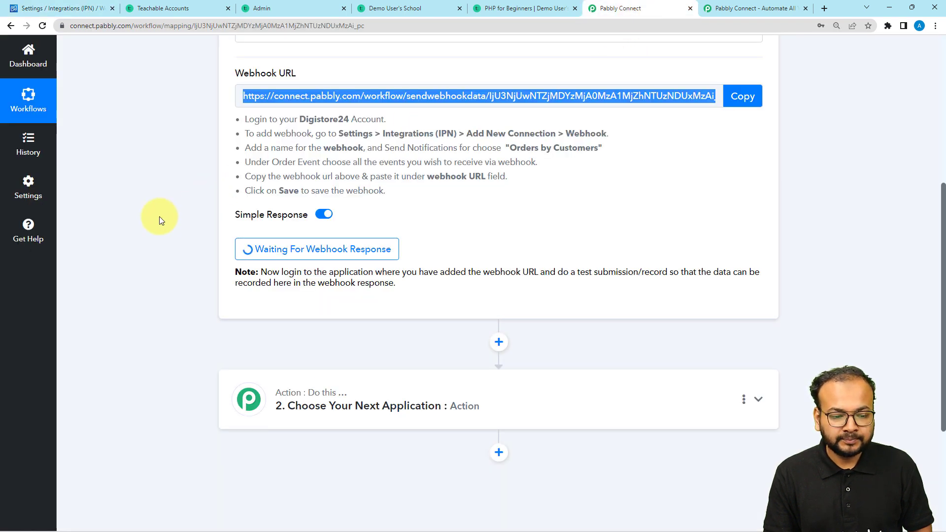
scroll(159, 216, down, 5)
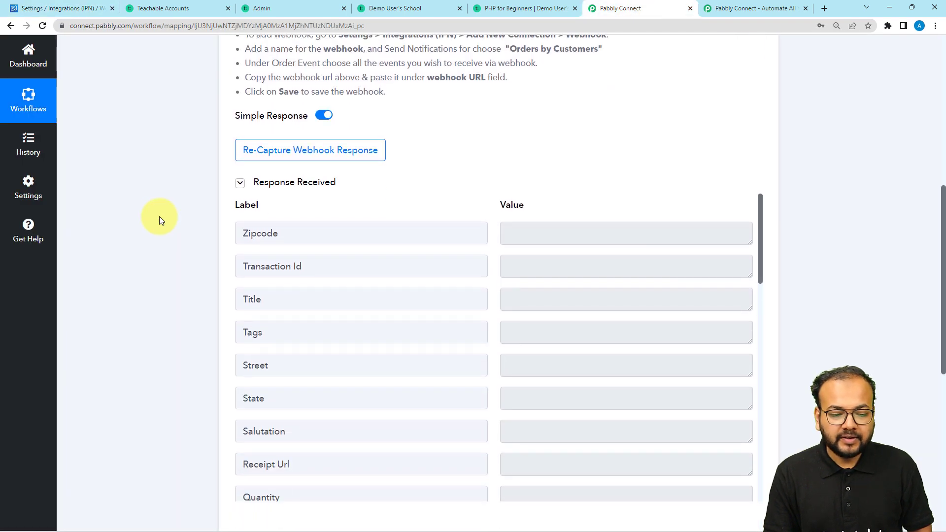
scroll(351, 204, down, 15)
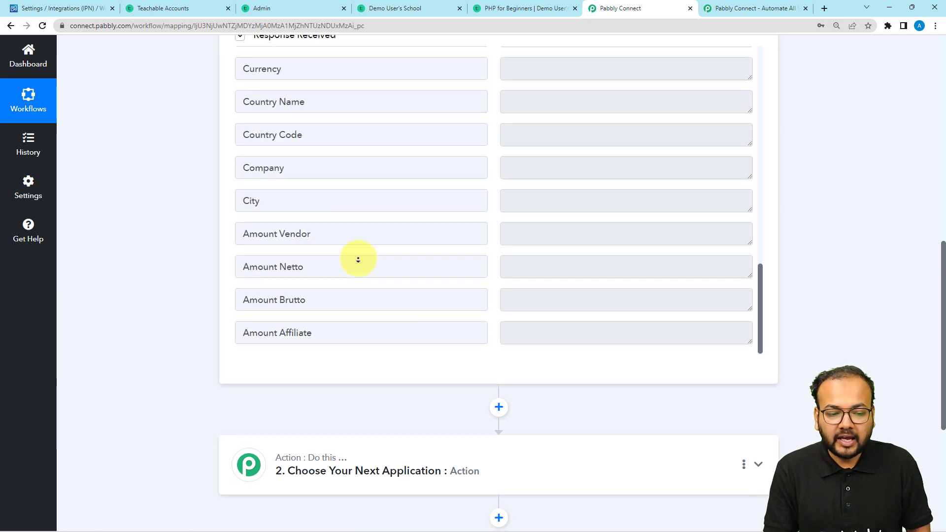
scroll(363, 170, up, 15)
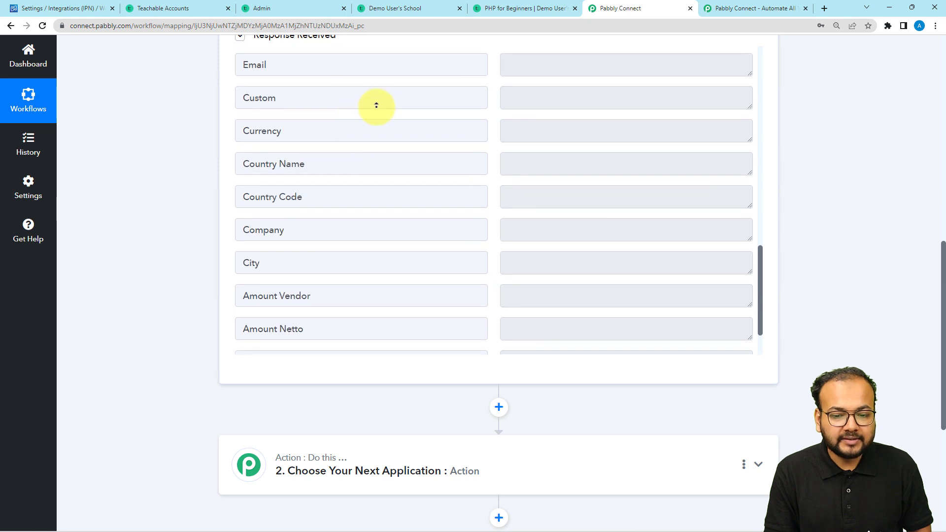
scroll(382, 193, up, 1)
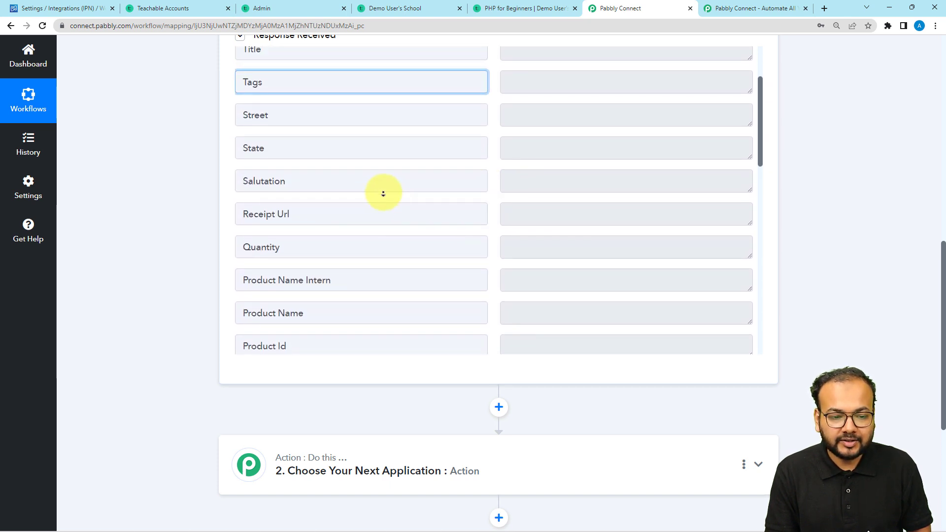
scroll(306, 230, down, 5)
scroll(321, 70, up, 8)
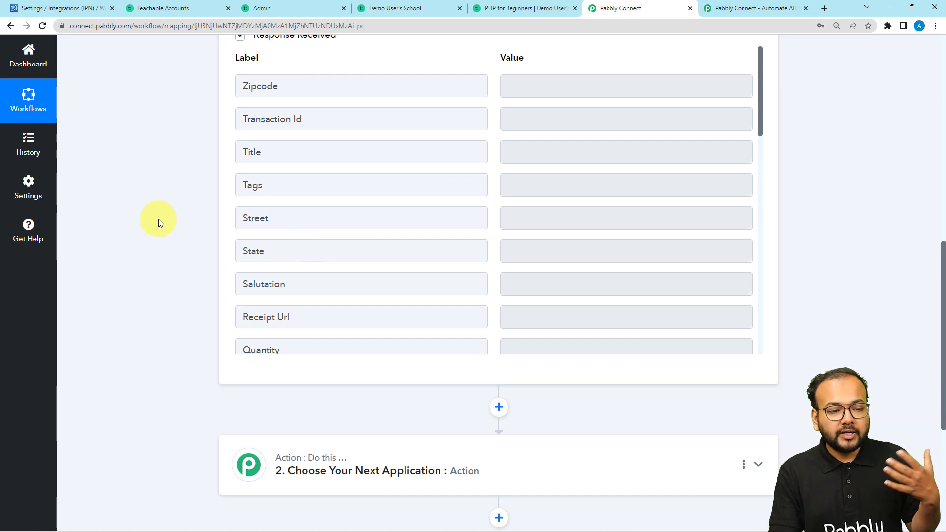
Start recapturing the webhook response for the Digistore24 trigger and confirm the recapture.
scroll(159, 218, up, 2)
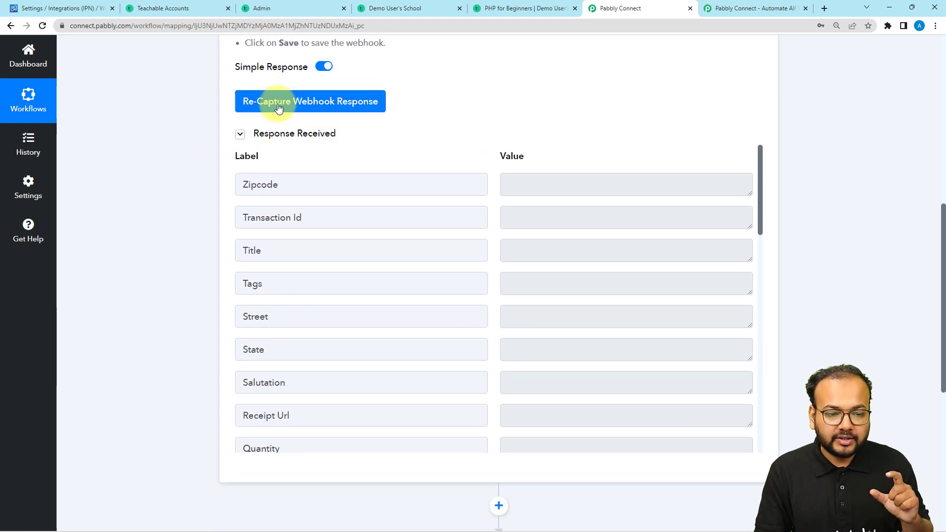
click(295, 106)
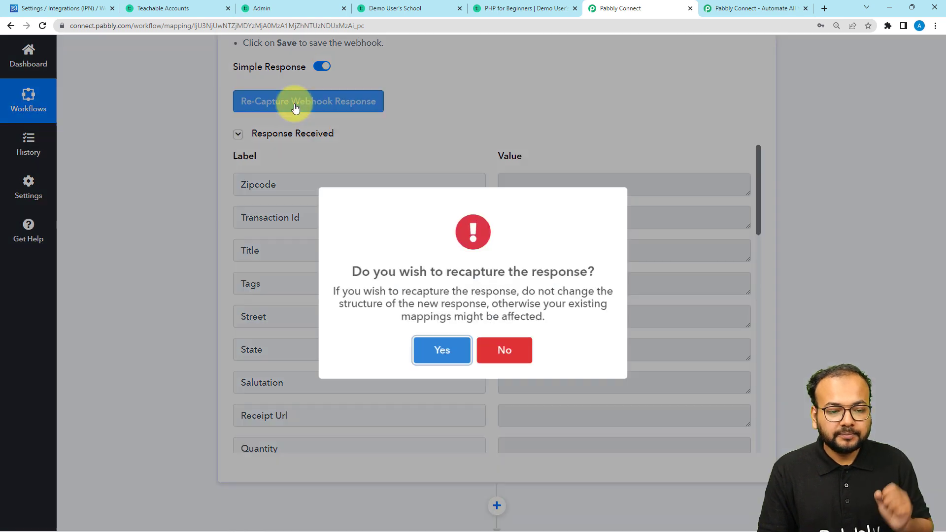
click(443, 349)
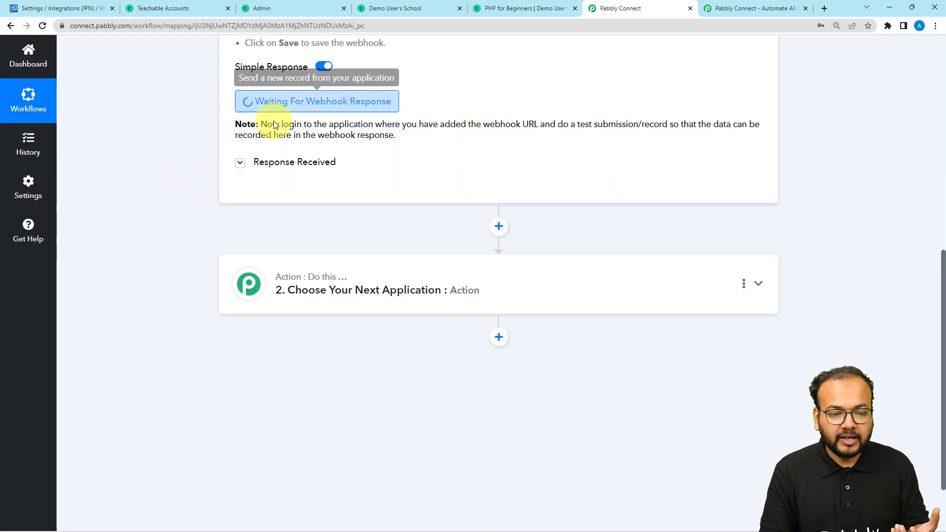
scroll(175, 182, up, 1)
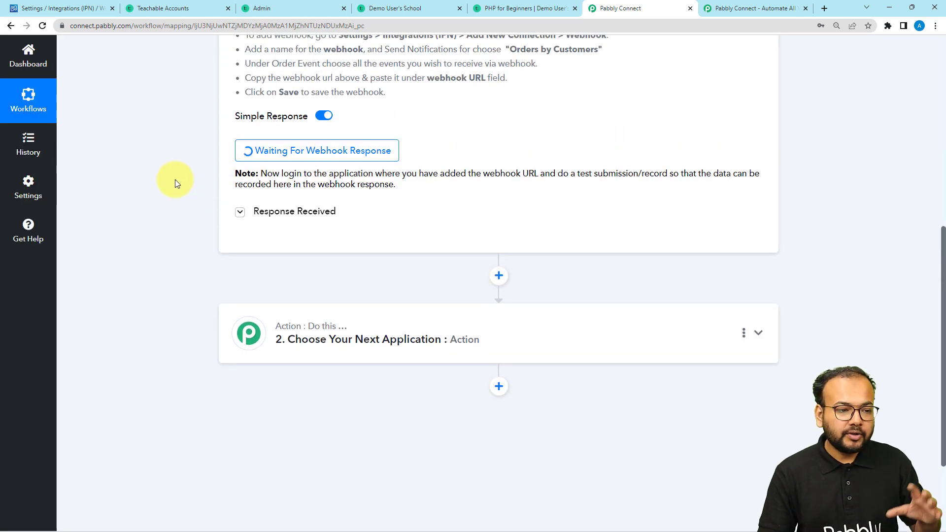
Switch to Digistore24, open the account's product list, and start a test purchase of PHP for Beginner's.
click(87, 9)
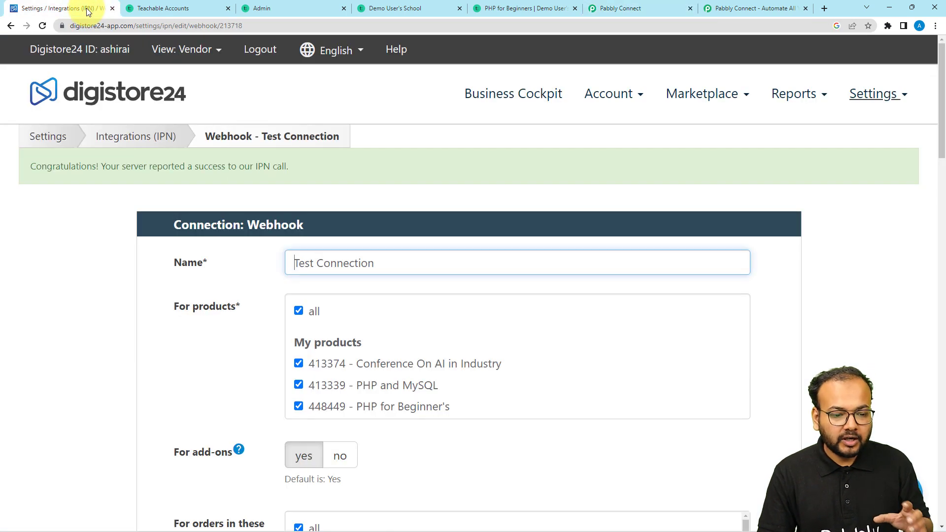
click(625, 106)
click(575, 203)
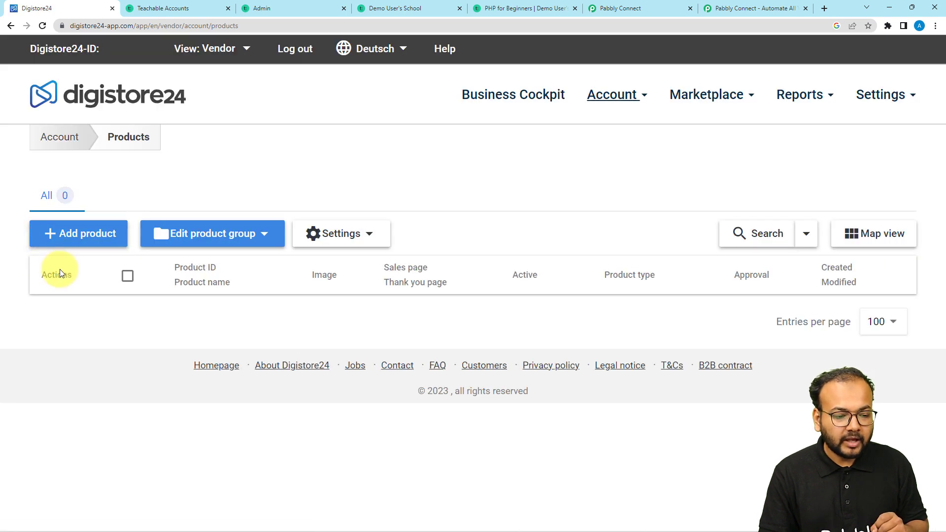
scroll(70, 303, down, 1)
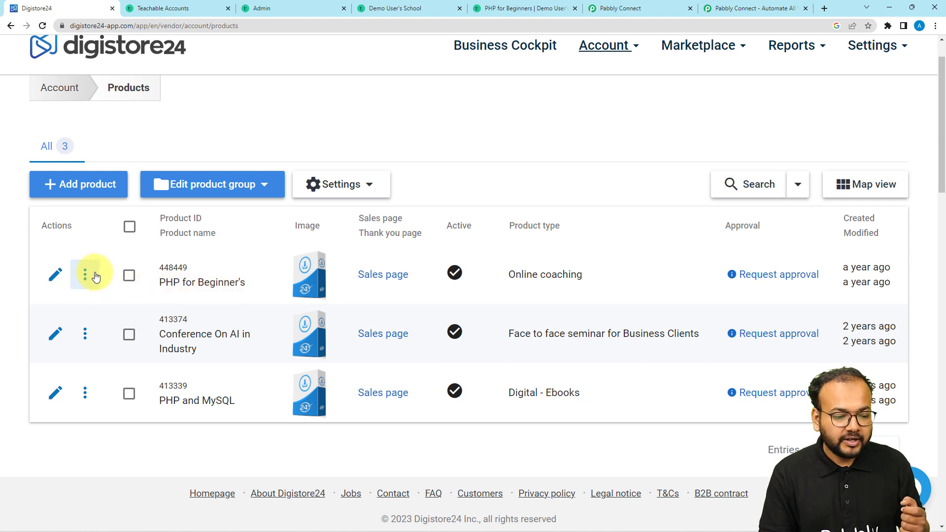
click(85, 276)
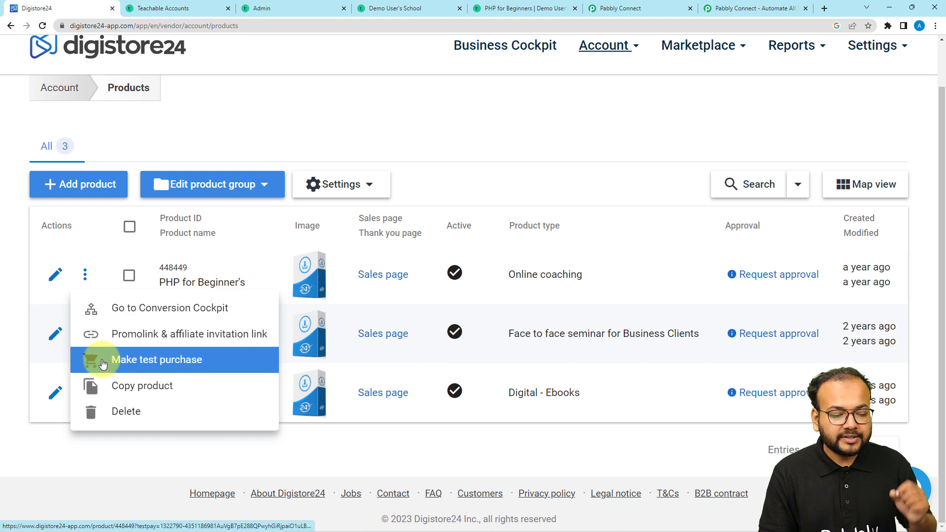
click(130, 367)
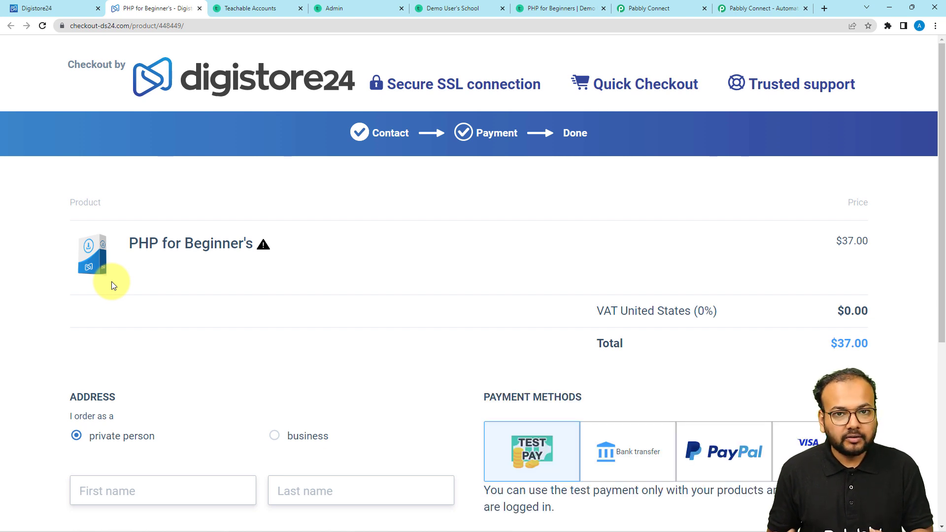
Check the capture status in Pabbly Connect, then fill in the checkout form with the customer's first name, last name, email address and ZIP code.
scroll(113, 282, down, 5)
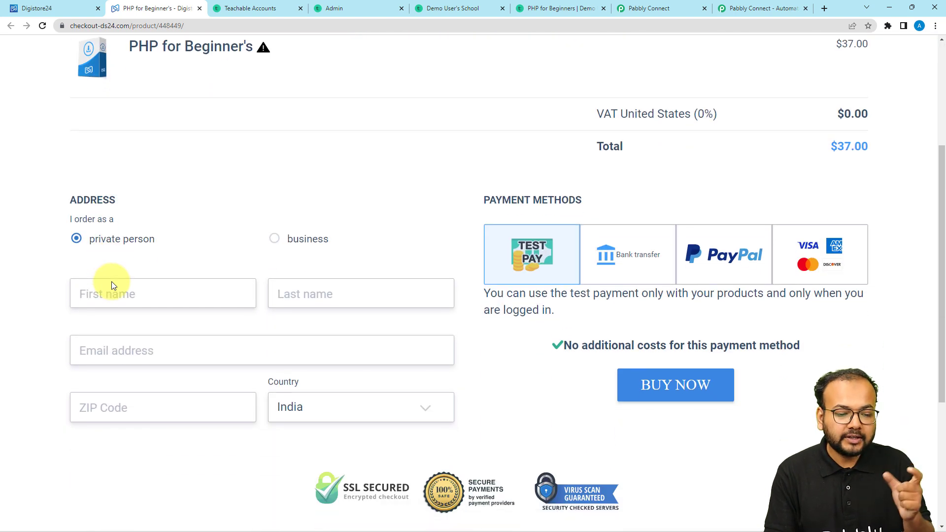
click(668, 10)
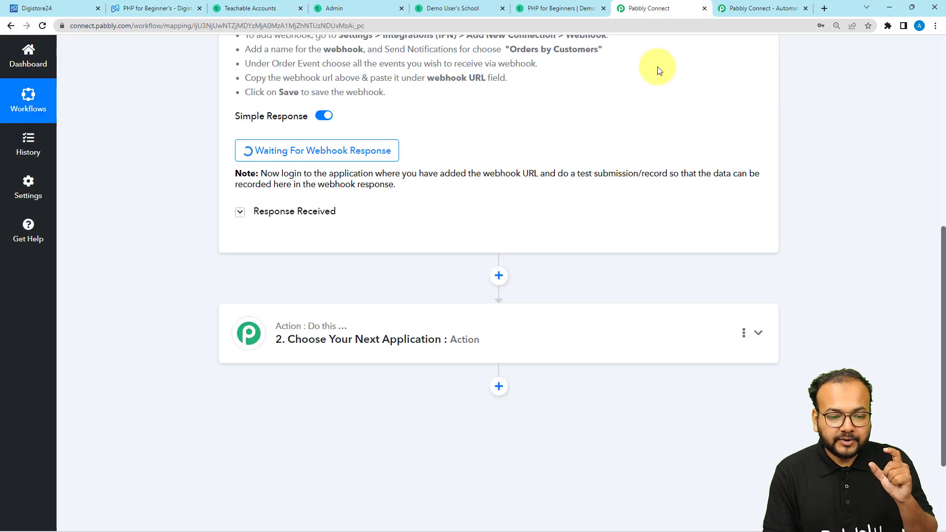
click(159, 8)
click(140, 237)
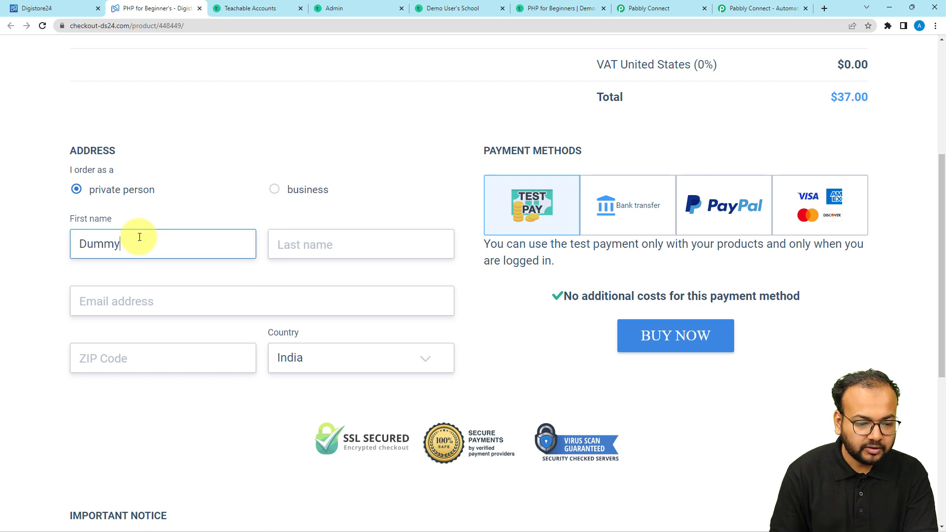
click(284, 239)
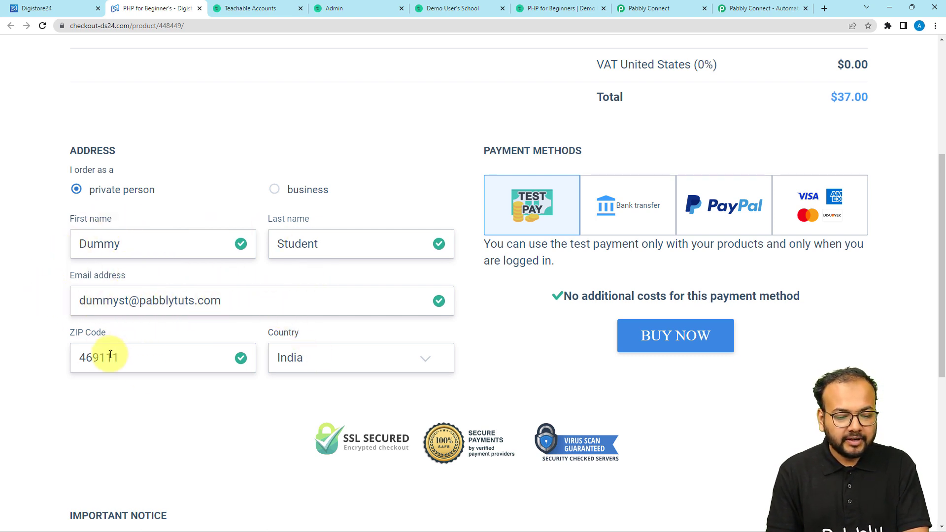
Review the checkout details, place the PHP for Beginner's order using the test payment method, and view the order confirmation.
scroll(602, 390, up, 3)
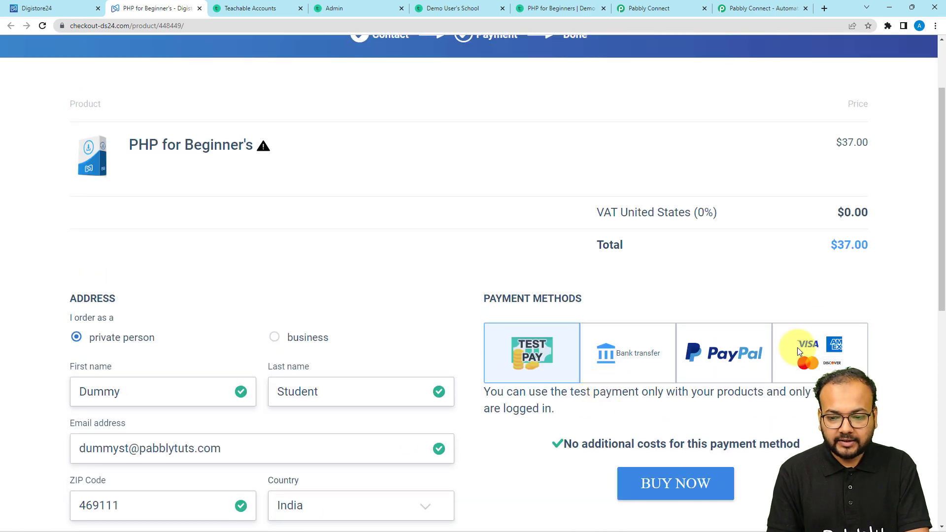
scroll(838, 296, down, 3)
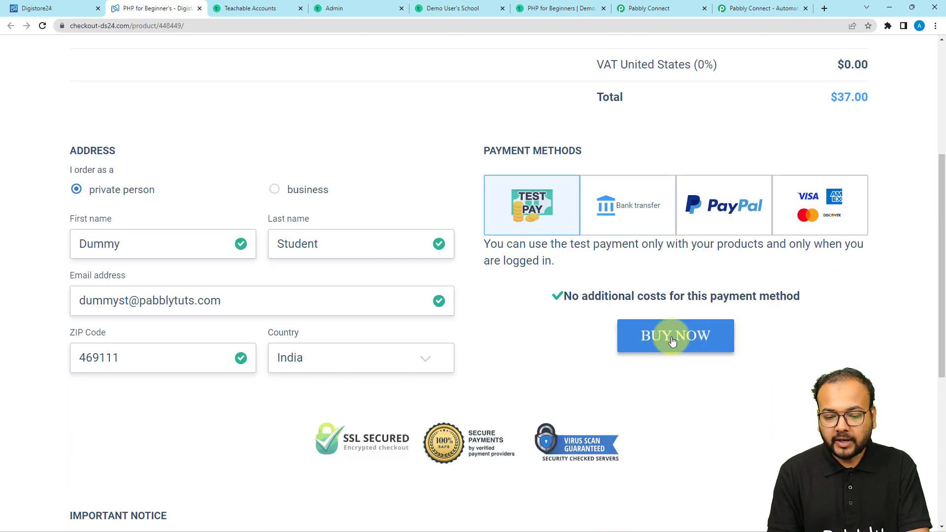
click(664, 11)
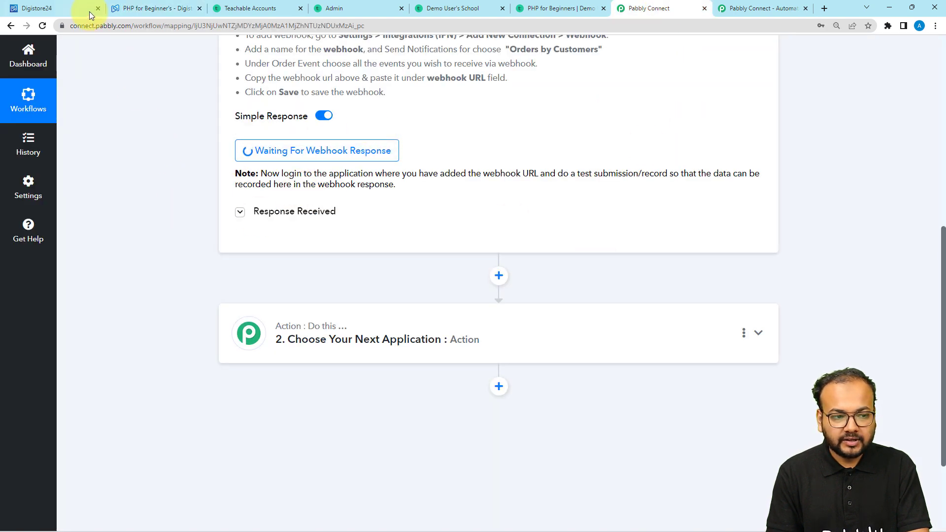
click(127, 8)
click(656, 340)
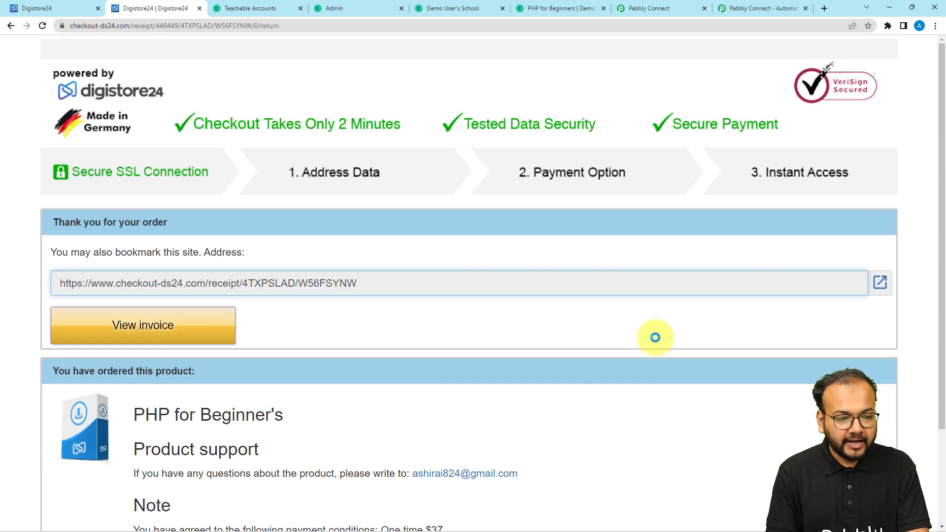
scroll(655, 337, down, 3)
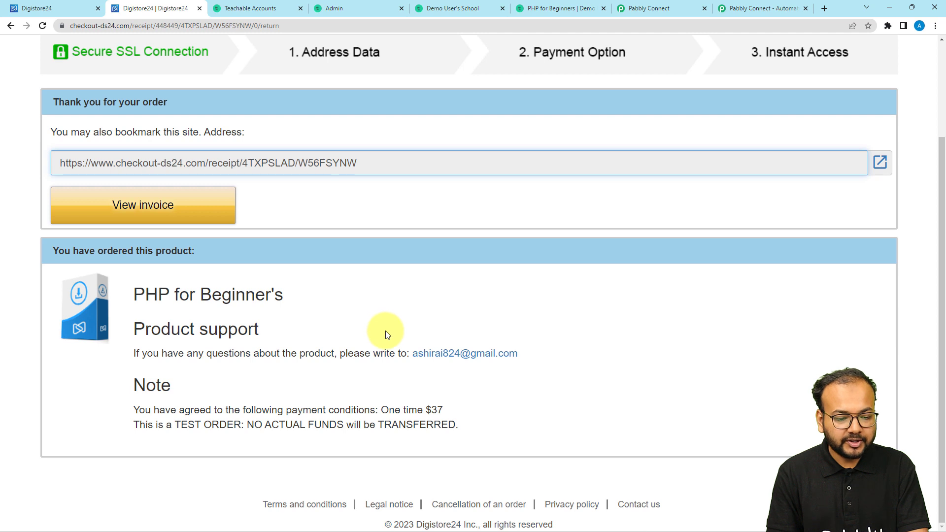
Switch to Pabbly Connect and review the customer, product and payment fields in the captured Digistore24 webhook response.
scroll(388, 335, up, 2)
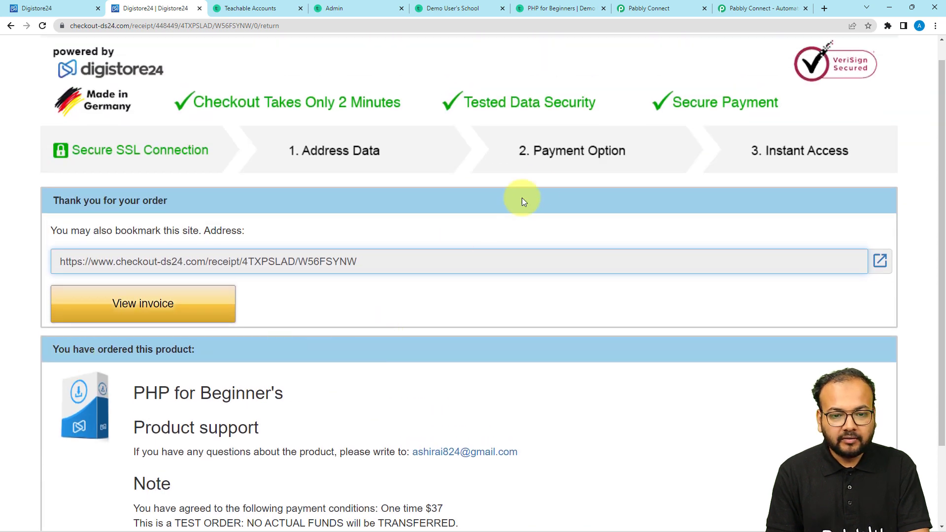
click(635, 9)
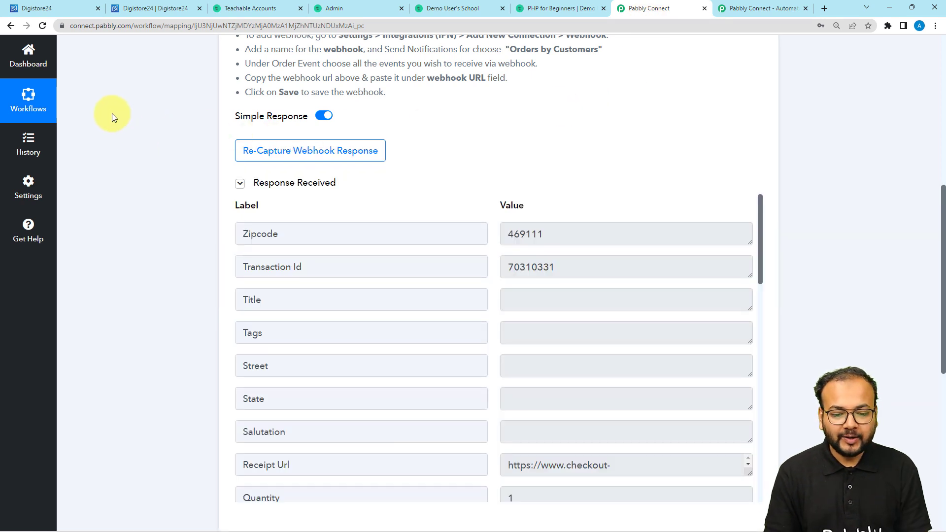
scroll(112, 113, down, 2)
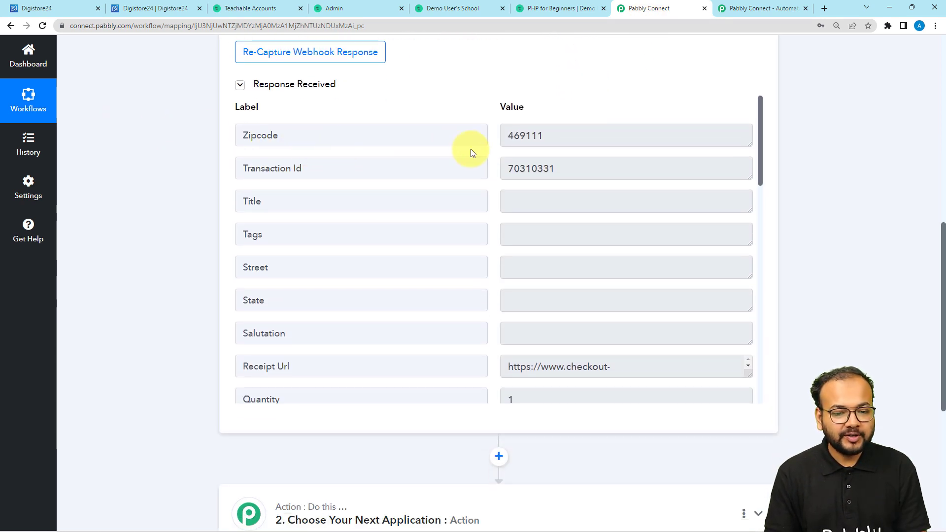
drag(556, 142, 492, 141)
scroll(345, 206, down, 2)
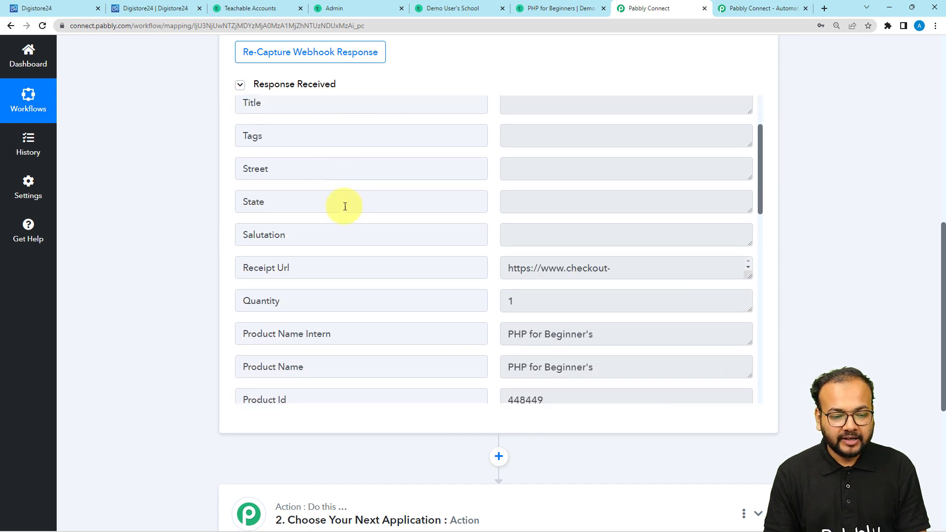
scroll(345, 205, down, 2)
scroll(533, 222, down, 2)
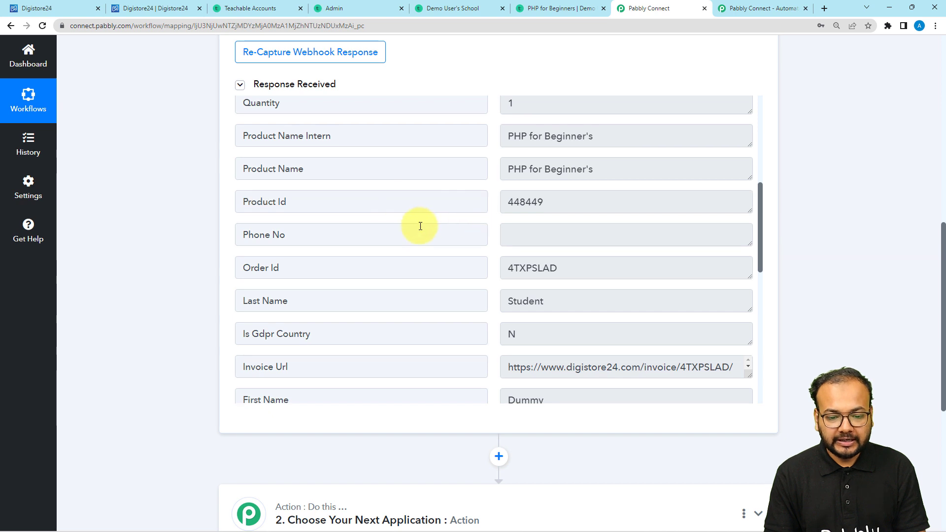
scroll(420, 226, down, 2)
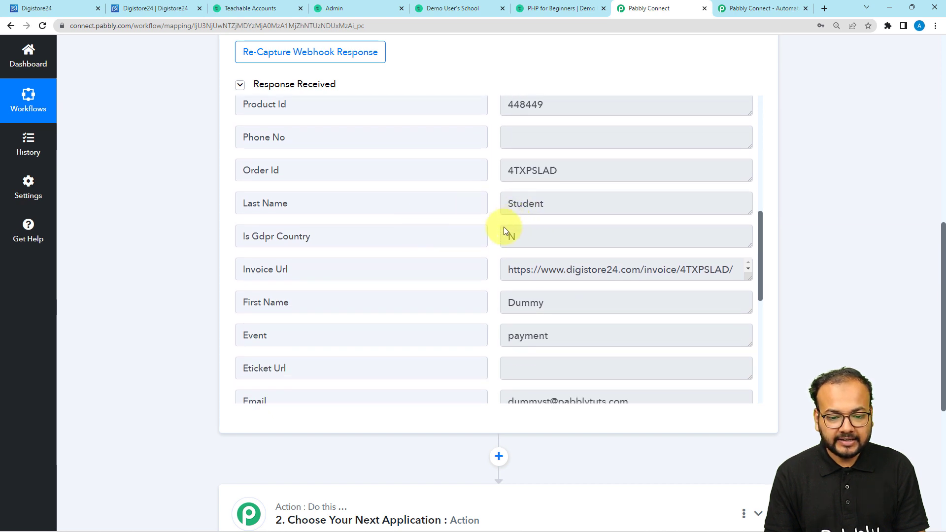
scroll(451, 232, down, 1)
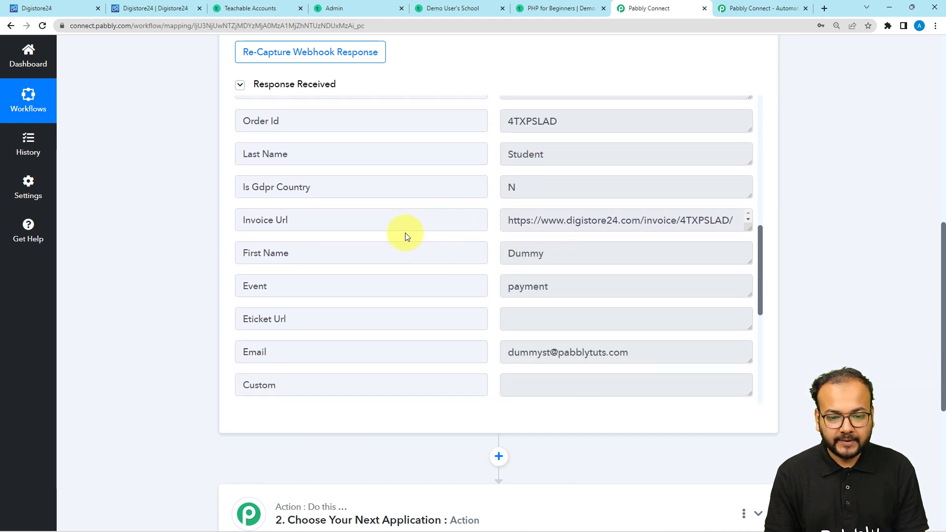
scroll(405, 235, down, 2)
scroll(384, 296, down, 2)
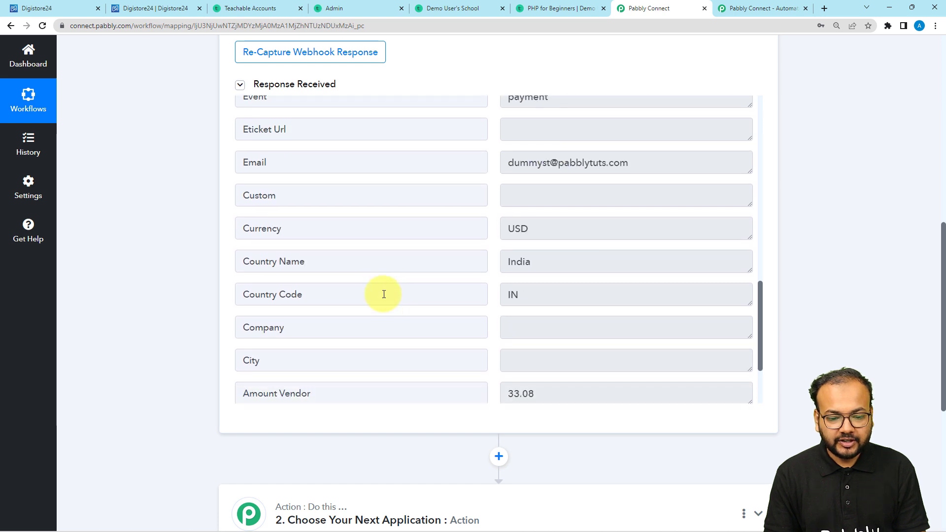
scroll(411, 262, down, 2)
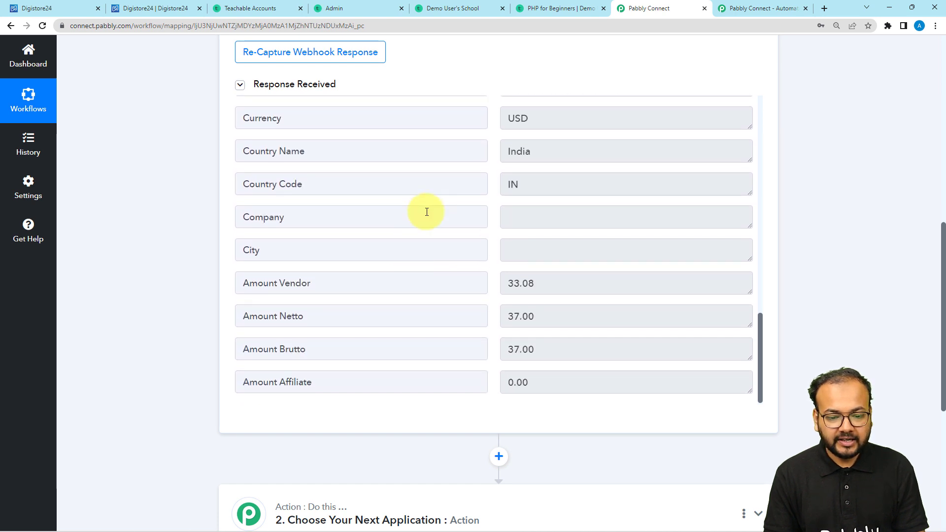
scroll(159, 244, down, 1)
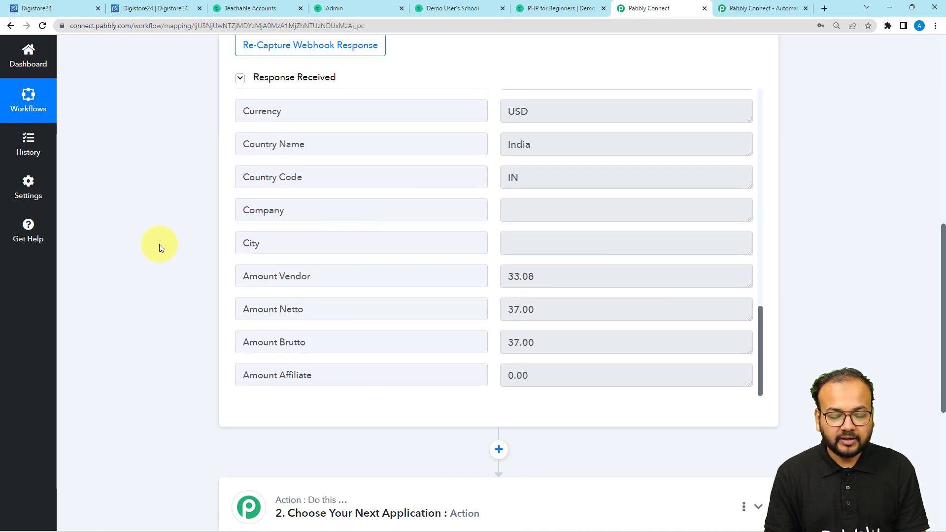
scroll(159, 244, down, 6)
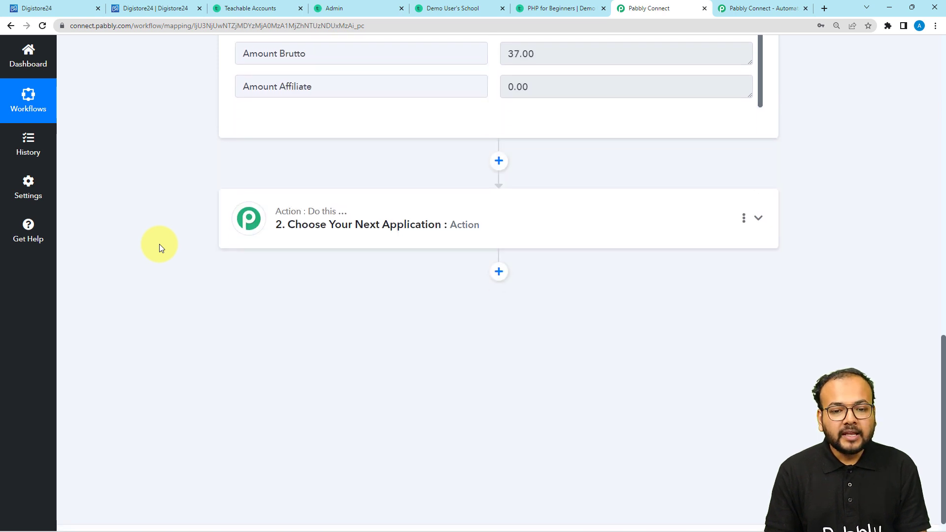
scroll(159, 244, up, 4)
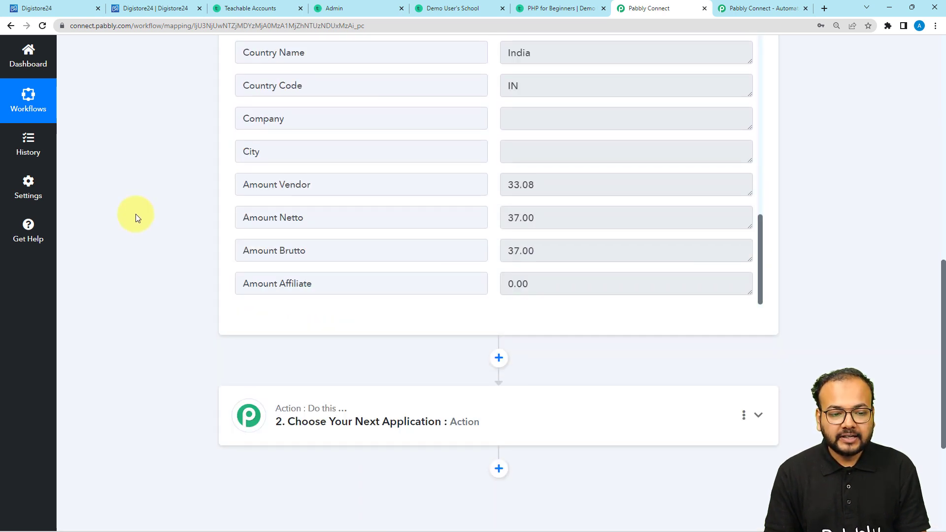
middle_click(158, 239)
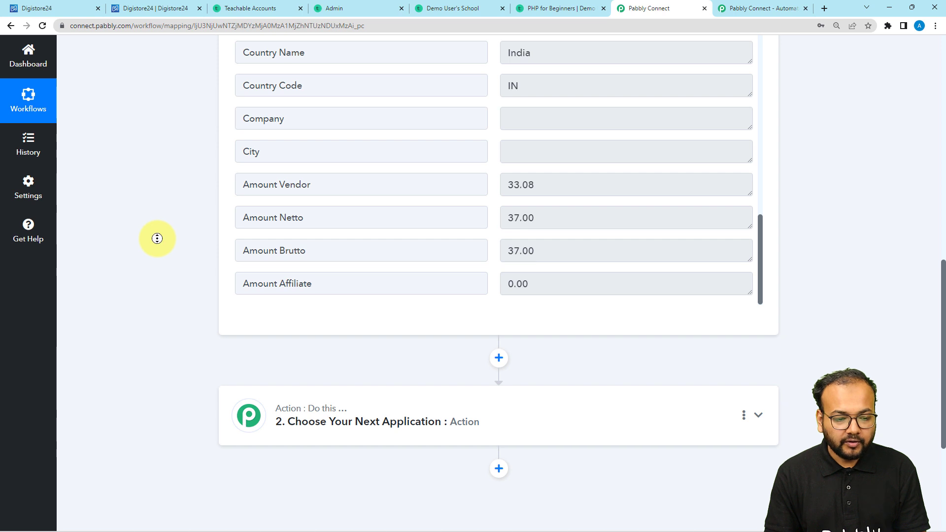
Set the workflow's action step to Teachable with the Enroll User in Course event, and open its account connection settings.
scroll(158, 240, down, 4)
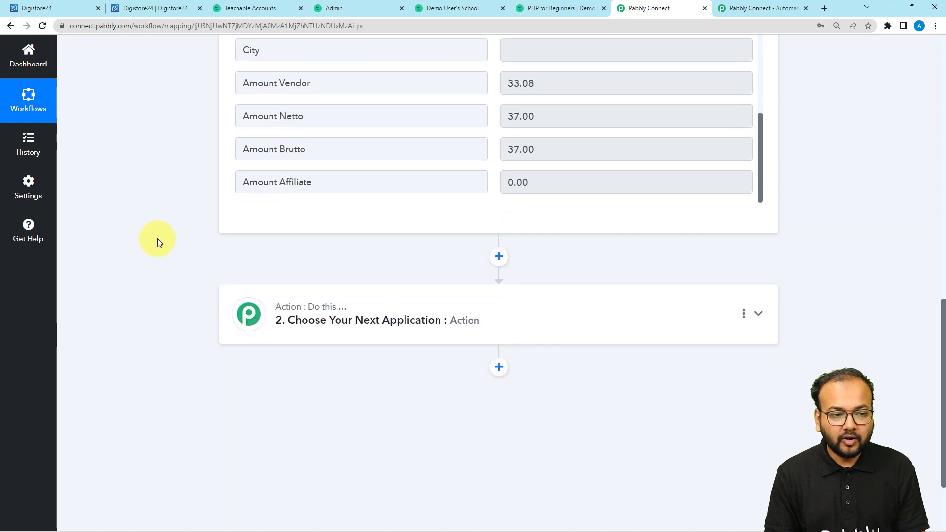
click(326, 242)
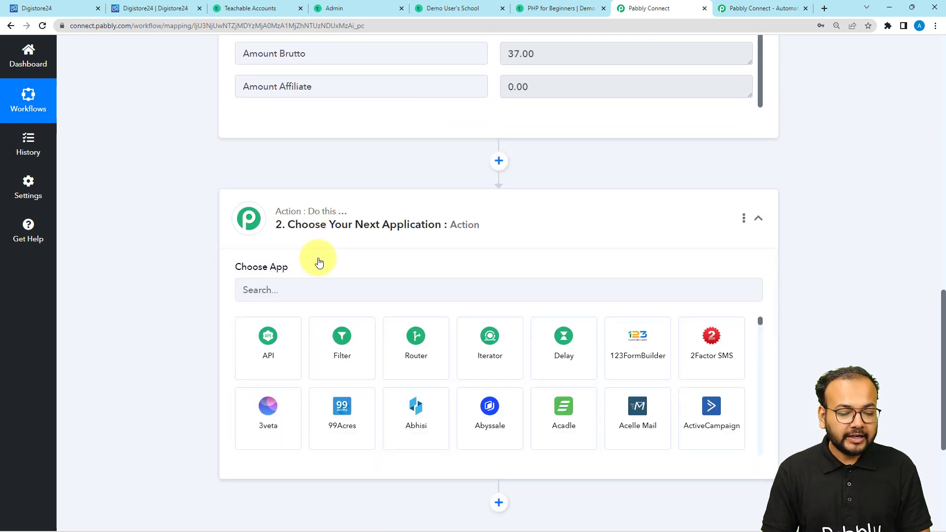
click(311, 291)
text(te)
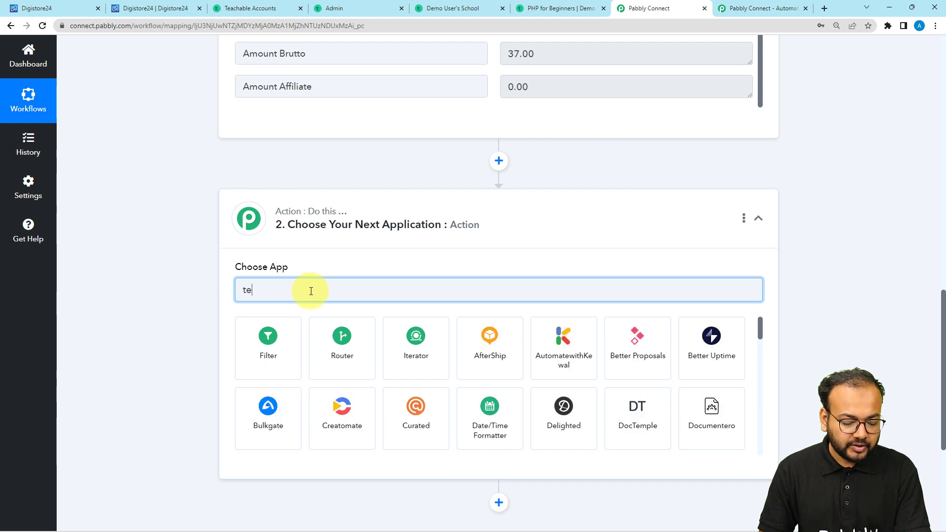
text(ach)
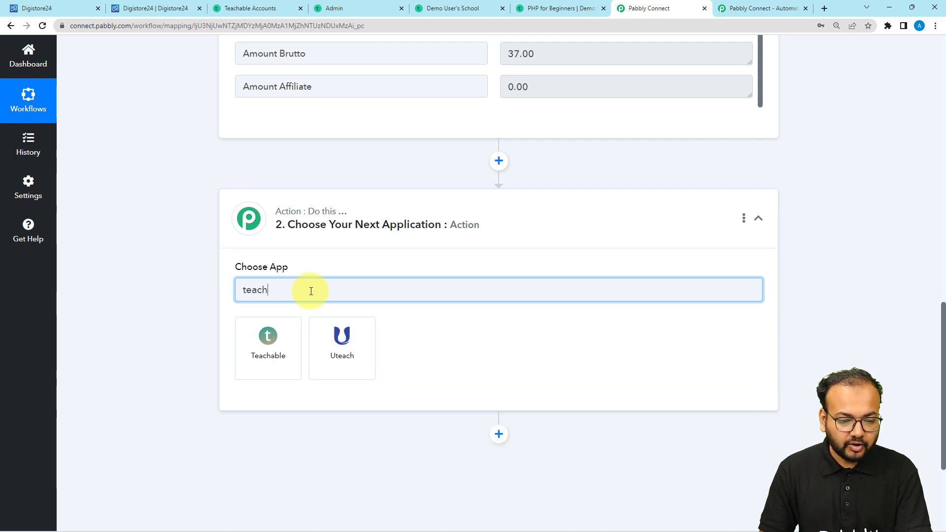
click(269, 338)
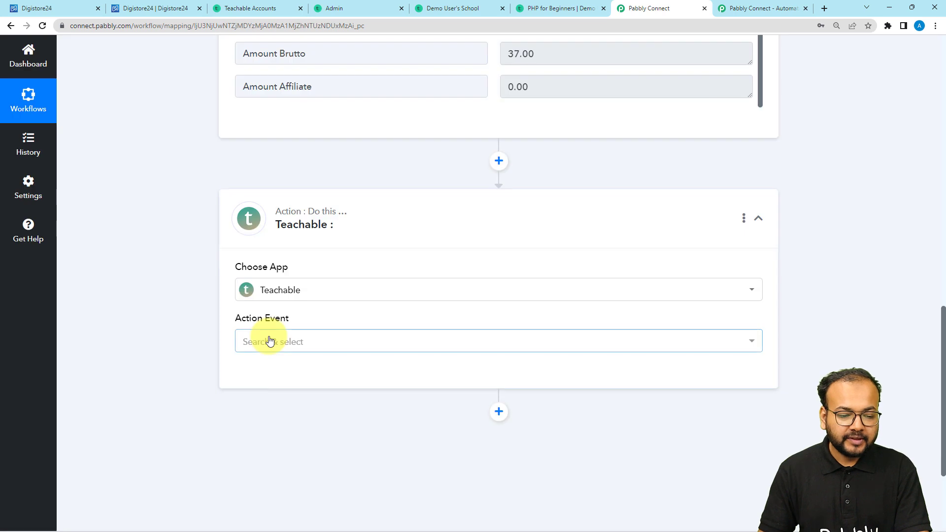
click(269, 341)
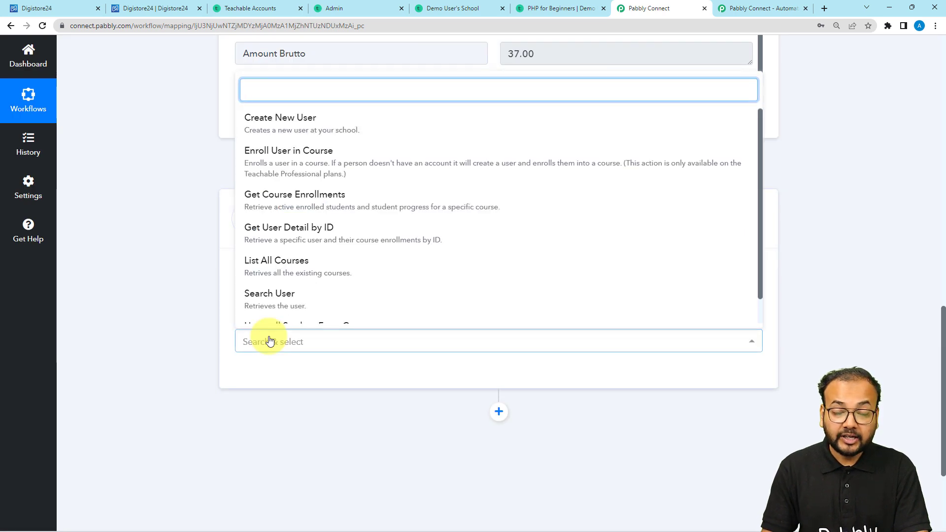
click(297, 164)
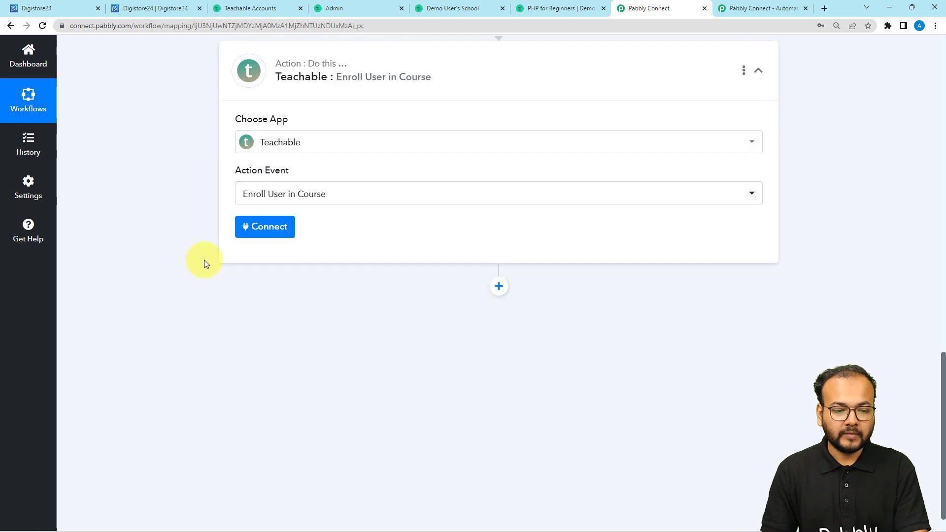
click(273, 237)
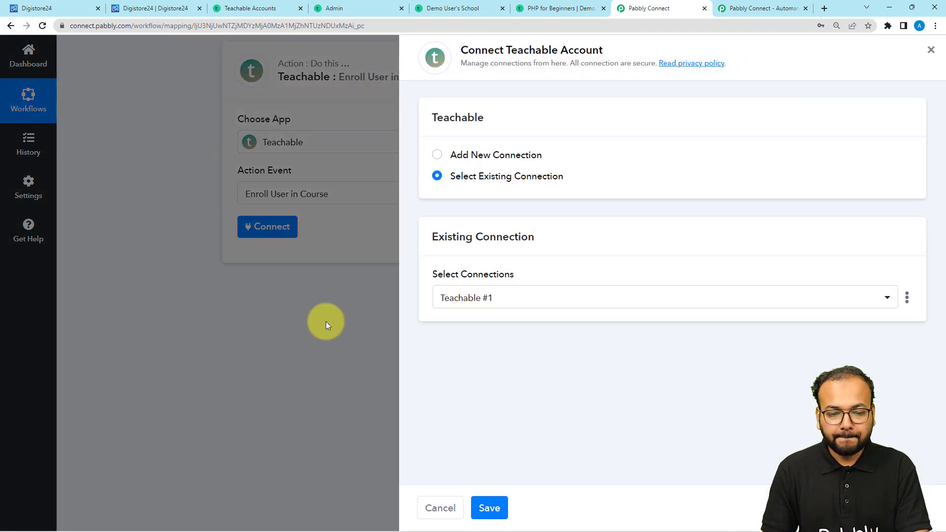
Begin a new Teachable connection and fill in its subdomain with demo-user-s-school, copied from the school's web address.
click(437, 155)
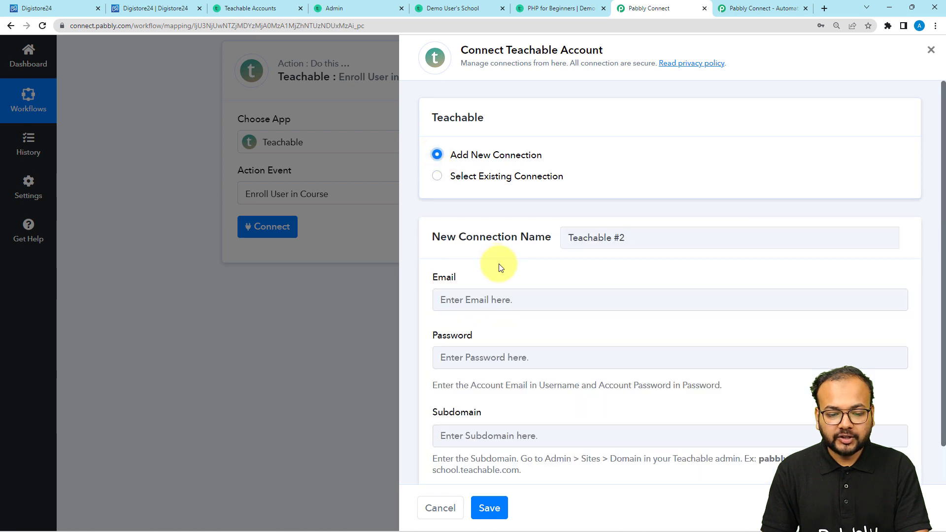
scroll(500, 265, down, 1)
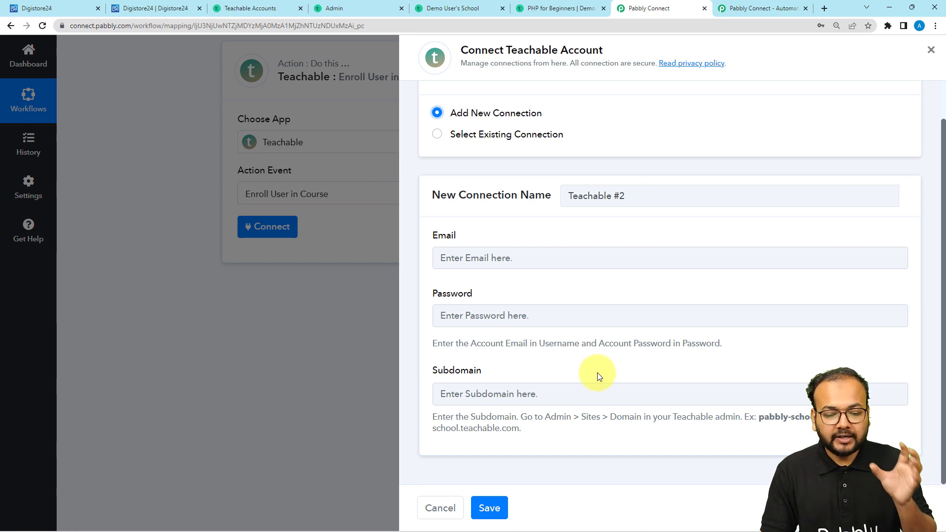
click(431, 8)
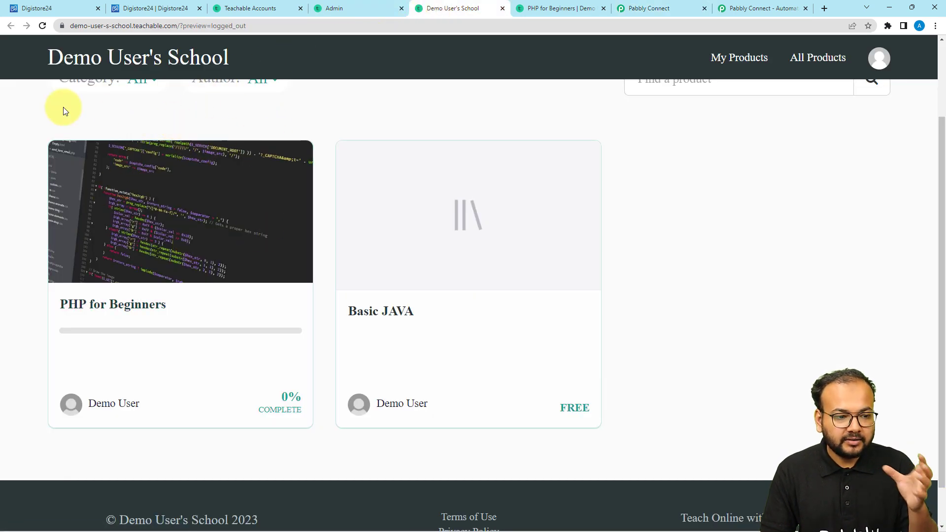
scroll(72, 110, up, 2)
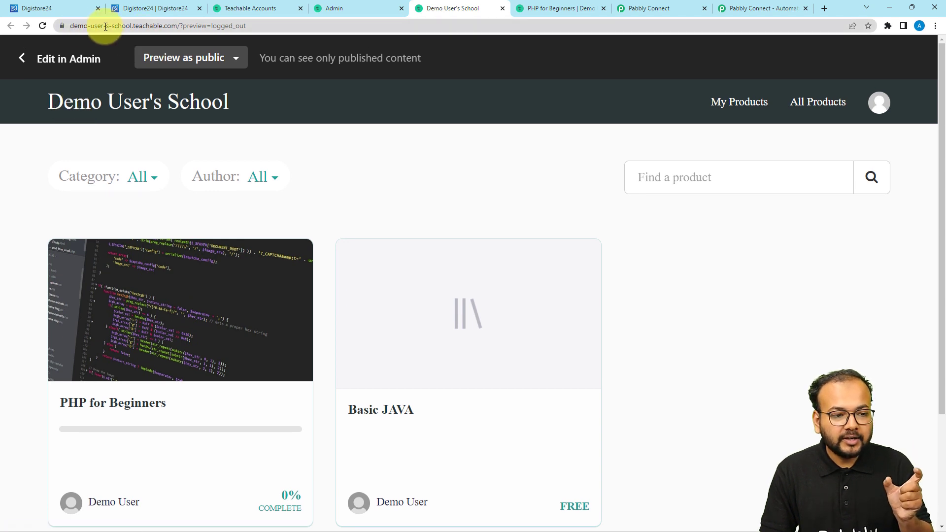
click(81, 28)
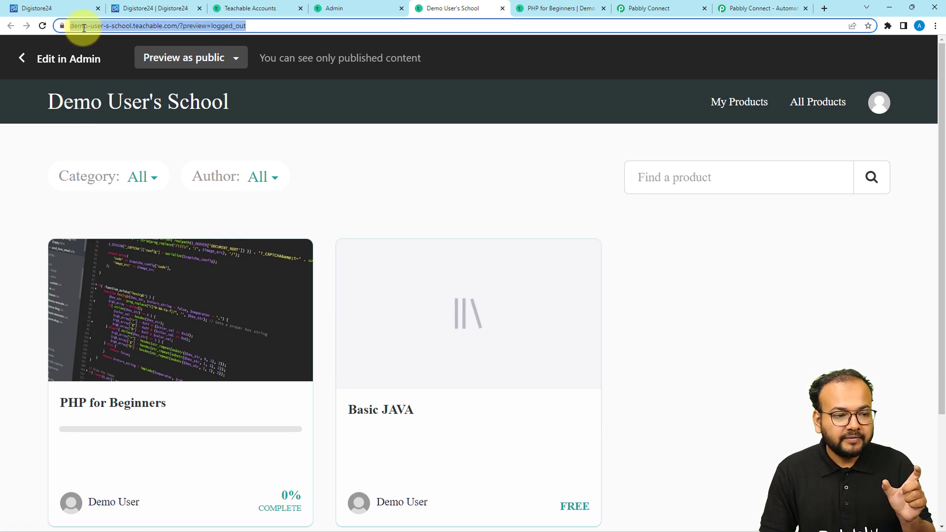
click(83, 27)
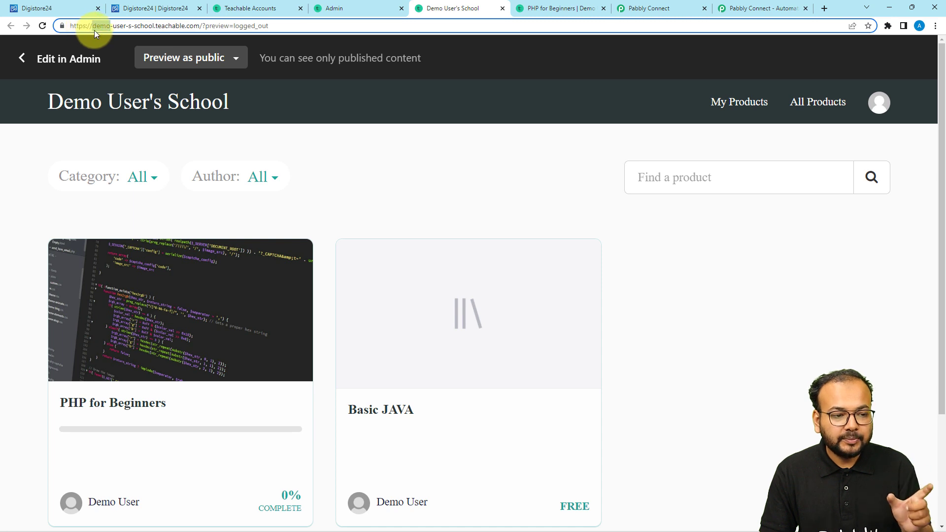
double_click(98, 27)
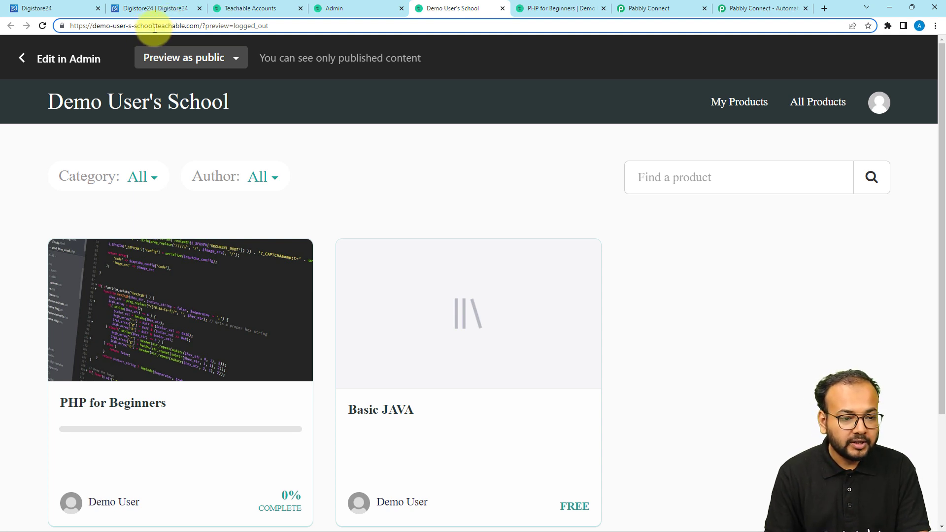
drag(150, 28, 94, 28)
key(ctrl+c)
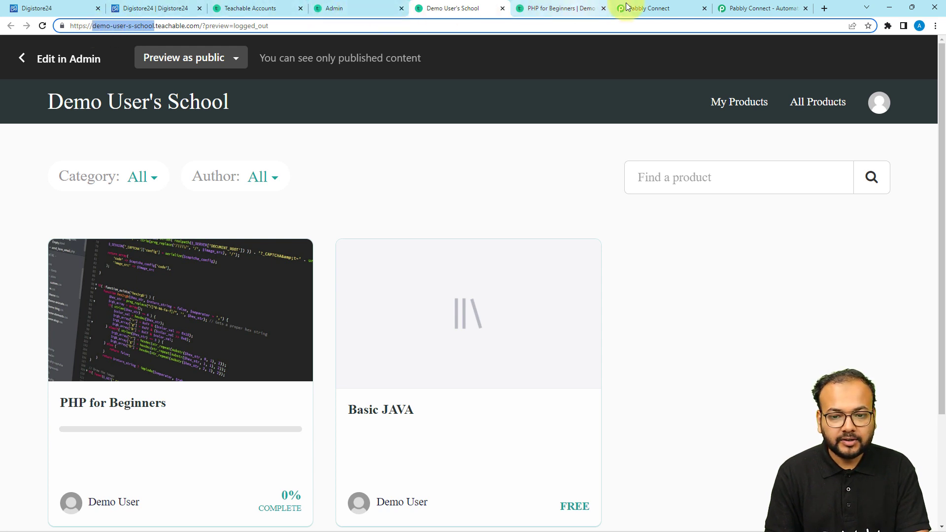
click(645, 12)
click(506, 393)
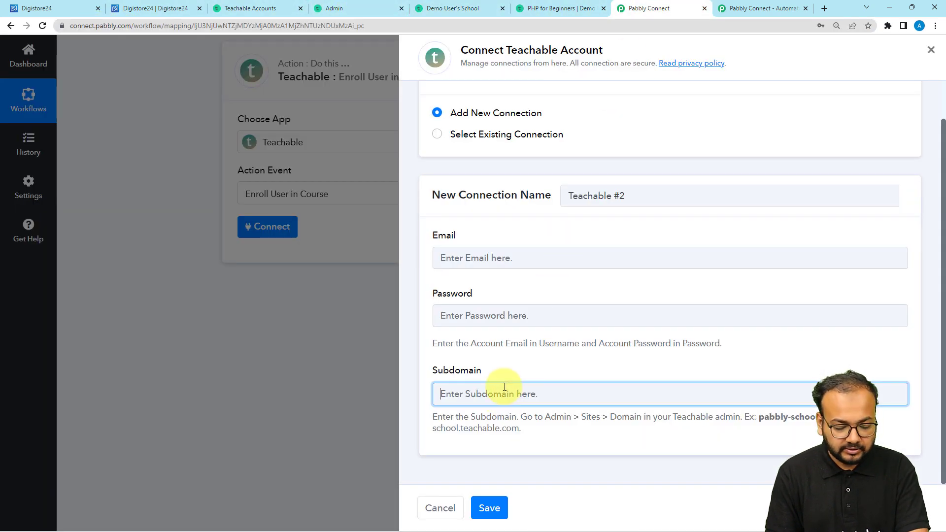
key(ctrl+v)
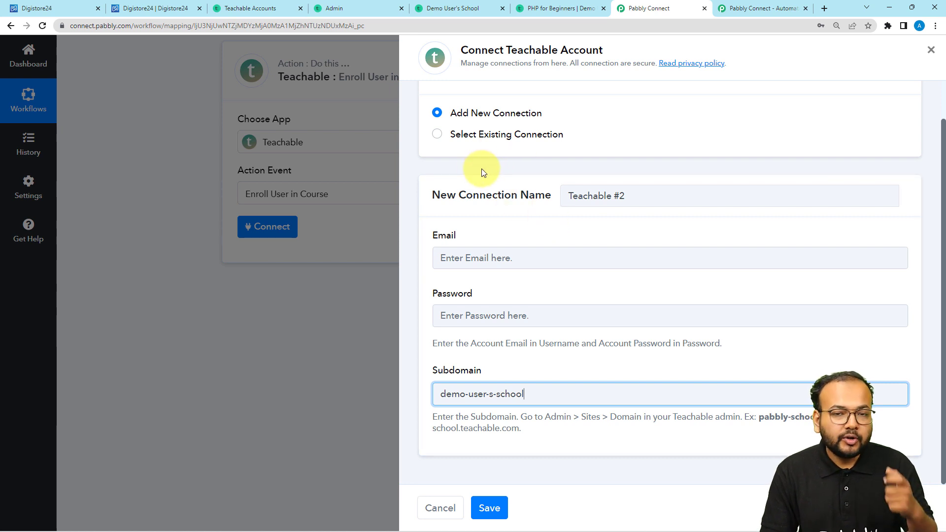
Connect the Teachable action through the existing Teachable #1 connection and save it.
click(438, 136)
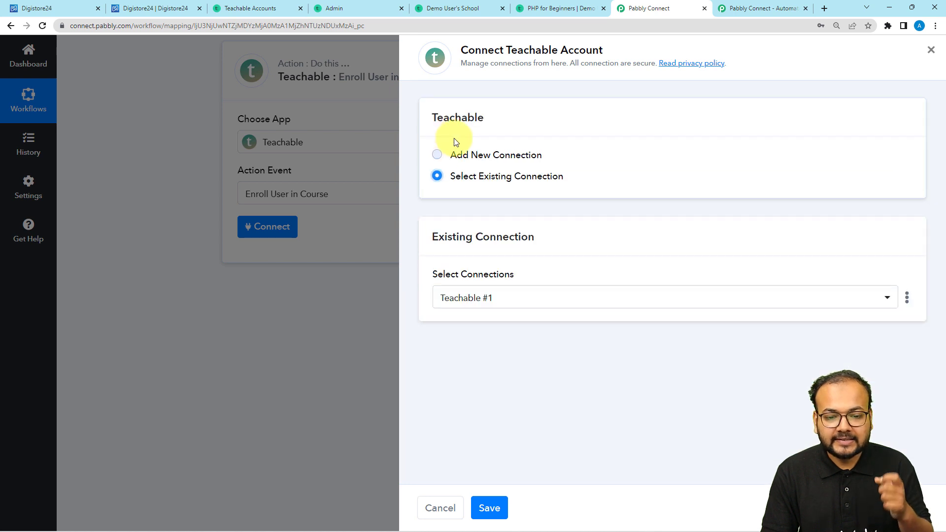
click(488, 306)
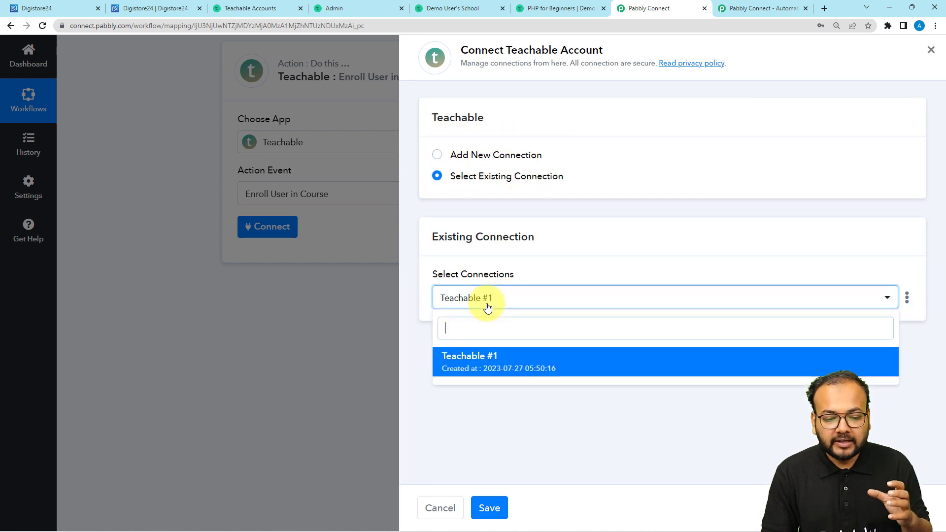
click(468, 375)
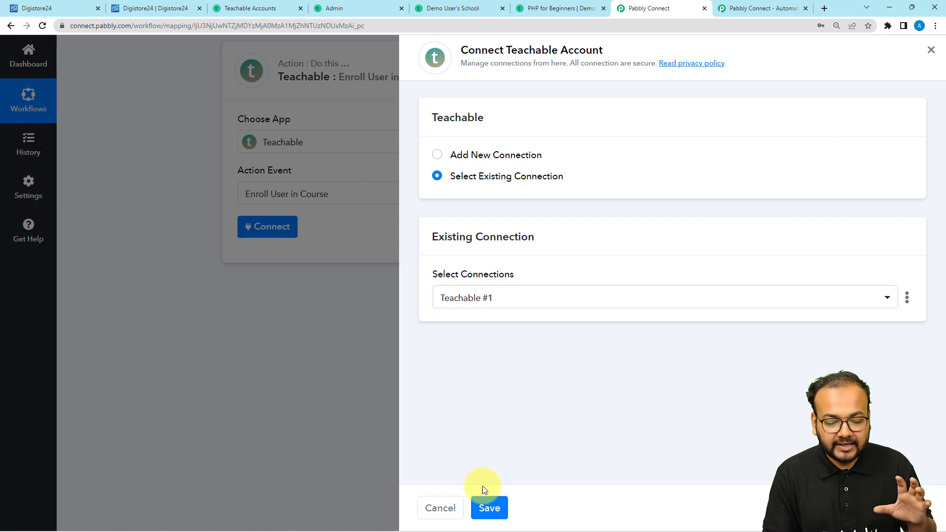
click(486, 506)
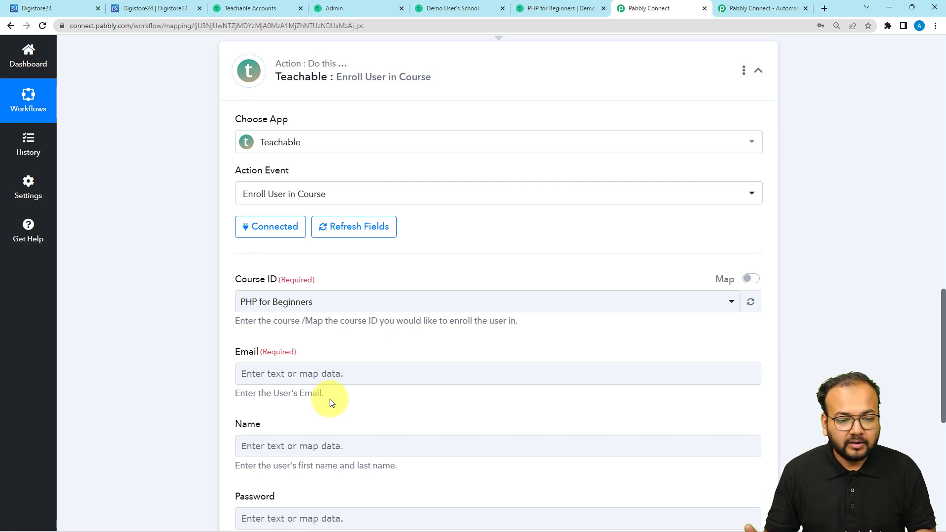
Look over the Teachable action's fields, and check the ordered product on the Digistore24 order confirmation page.
scroll(185, 314, down, 1)
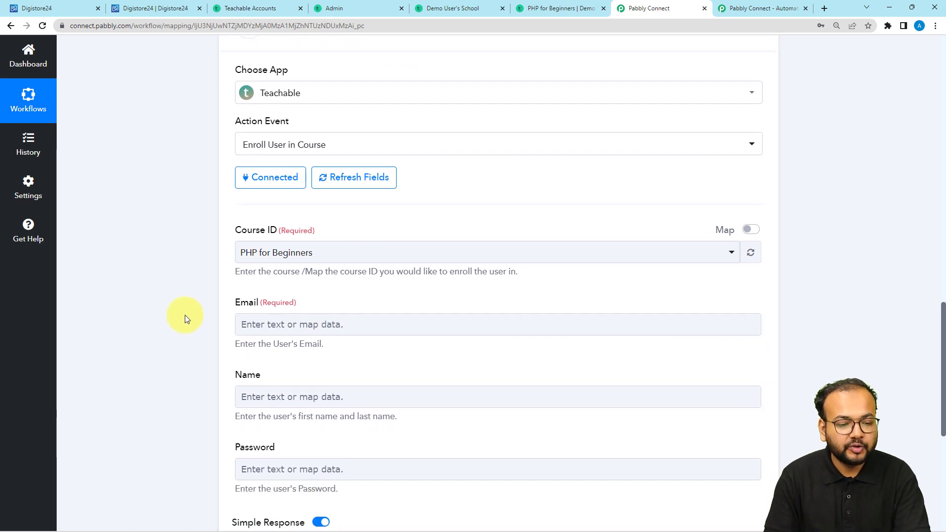
scroll(187, 315, down, 1)
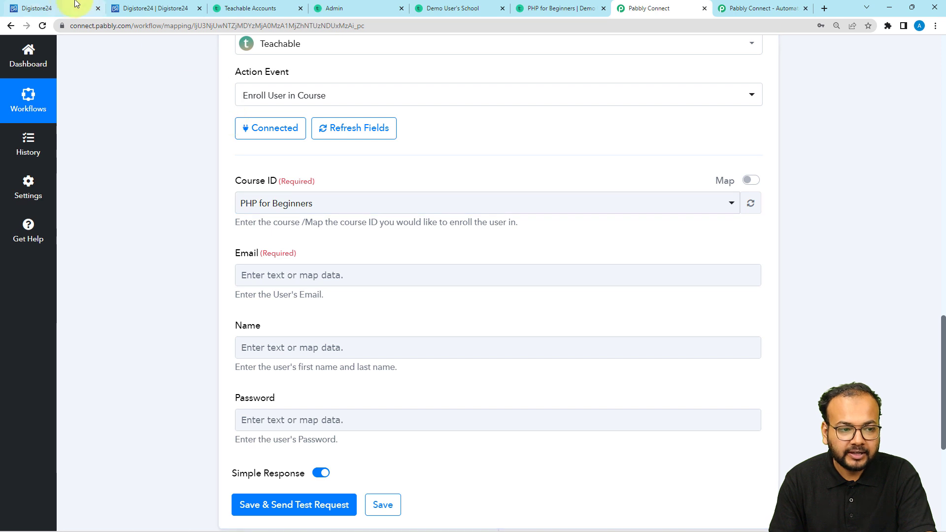
click(136, 8)
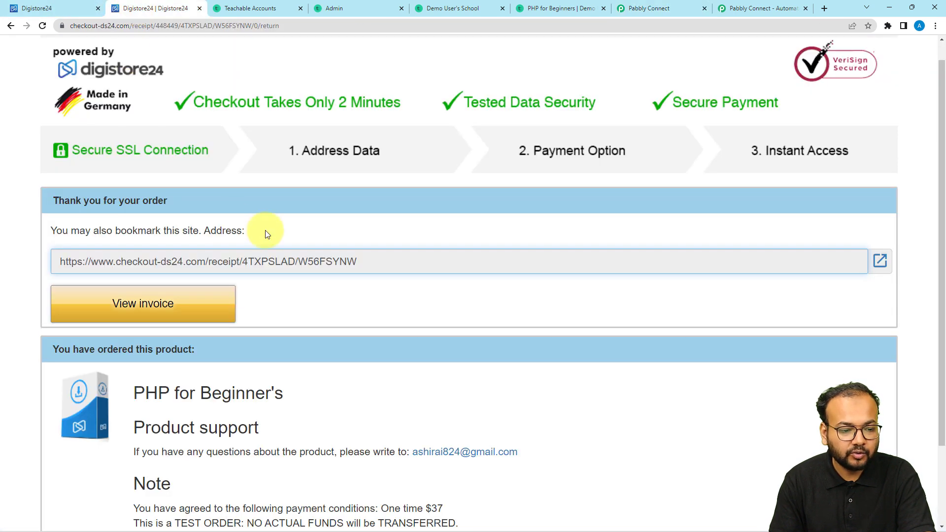
scroll(197, 271, down, 3)
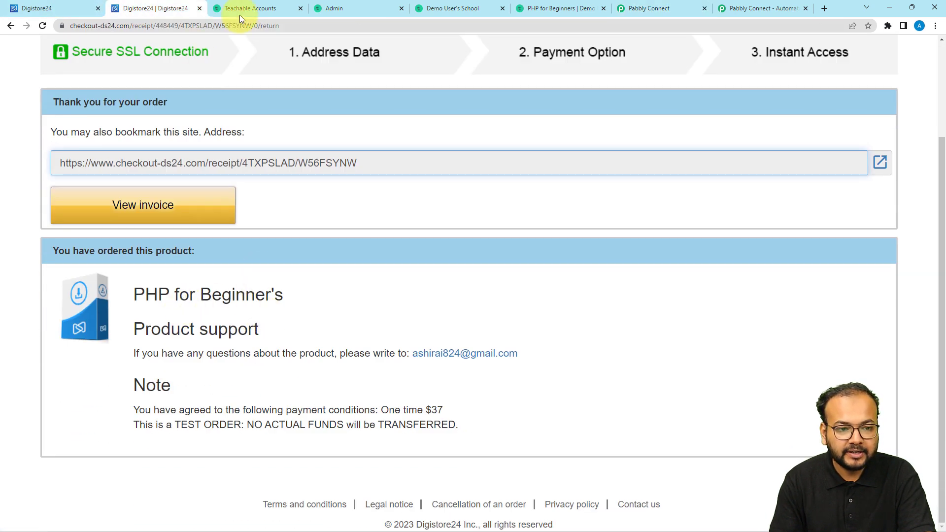
click(243, 13)
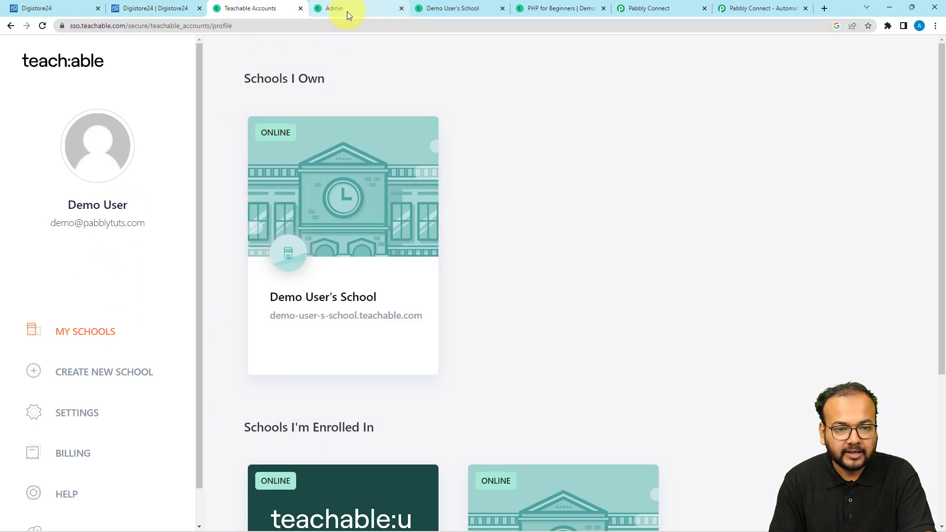
Return to Pabbly Connect and select PHP for Beginners as the Teachable action's Course ID.
click(623, 8)
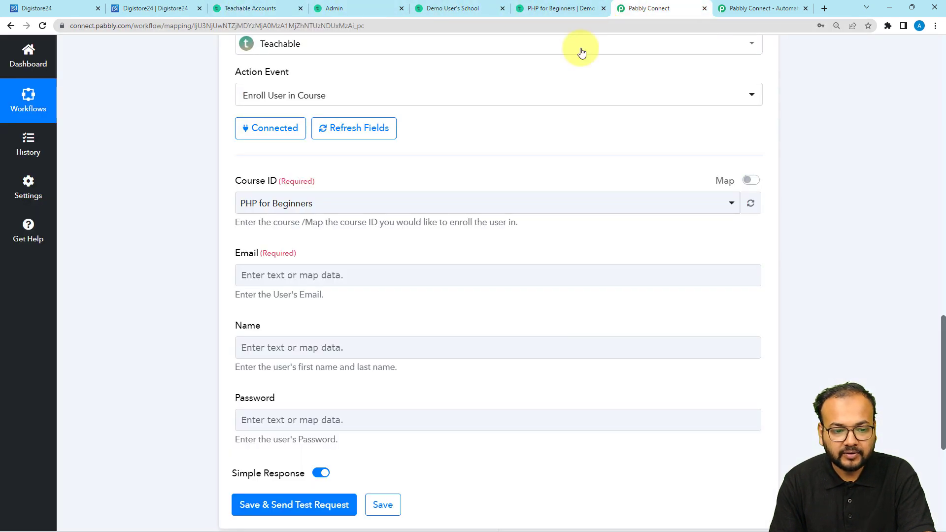
click(292, 204)
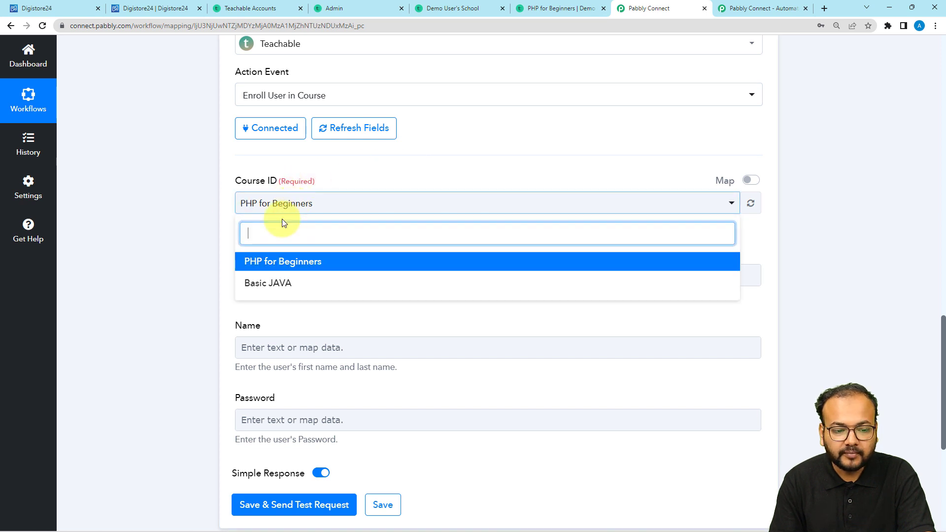
click(266, 263)
scroll(207, 234, down, 2)
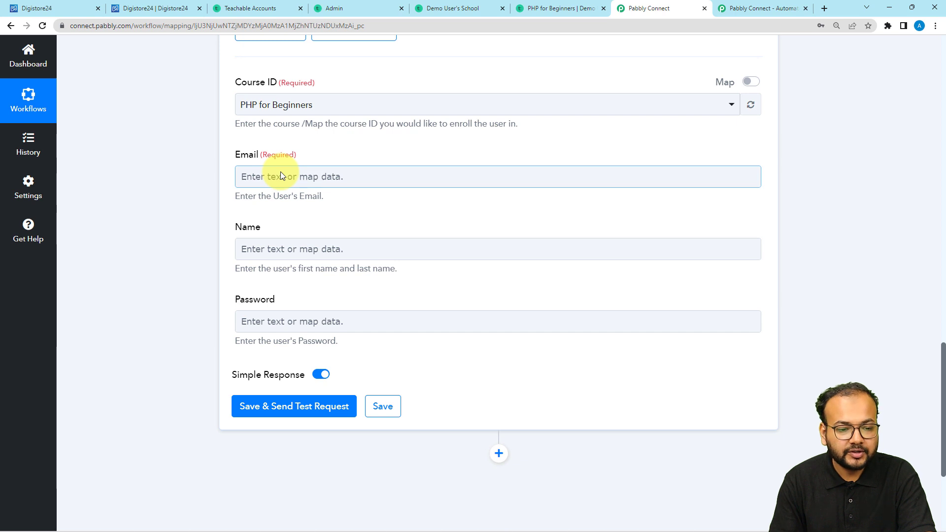
Examine the captured Digistore24 webhook response for the customer's name and email fields.
scroll(182, 190, up, 1)
middle_click(180, 186)
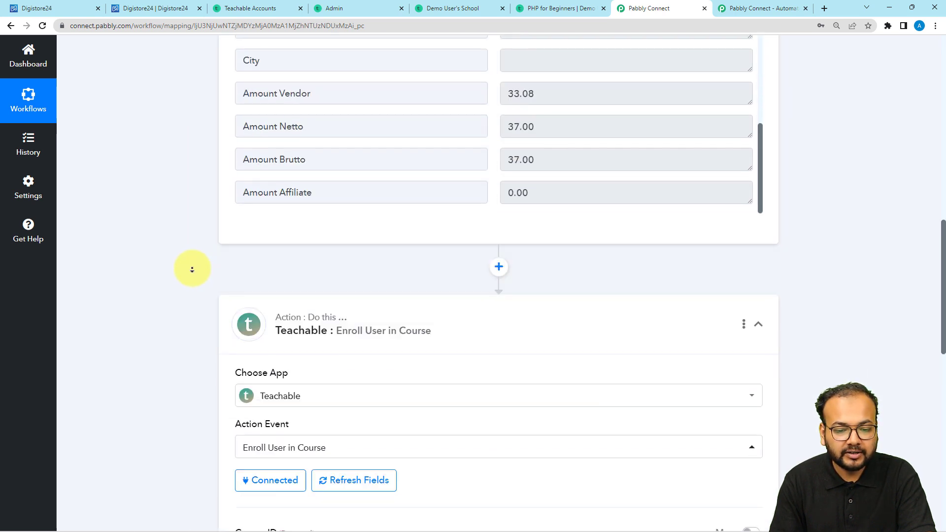
middle_click(189, 199)
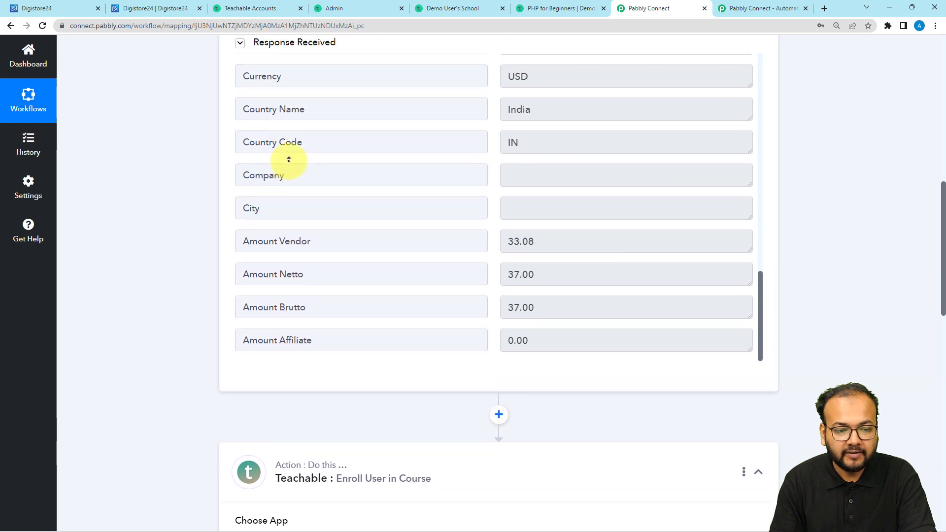
middle_click(288, 162)
middle_click(294, 227)
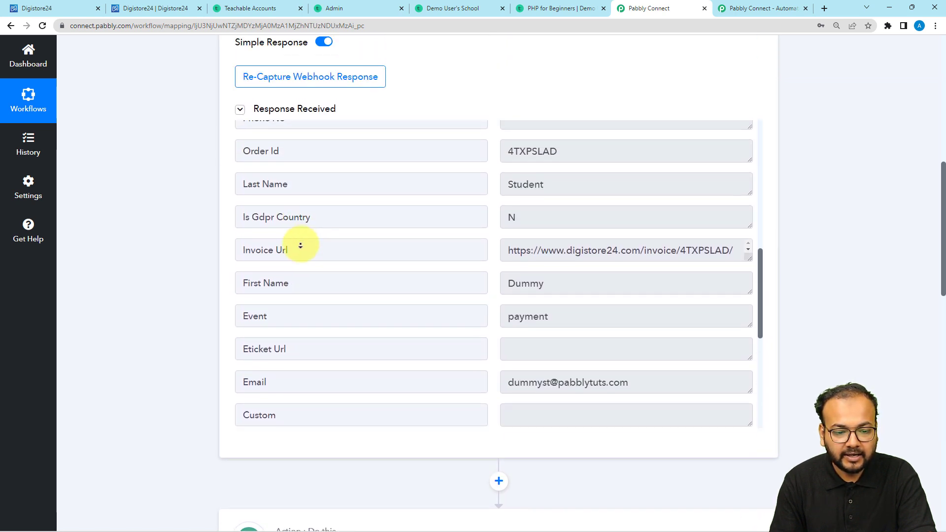
middle_click(304, 257)
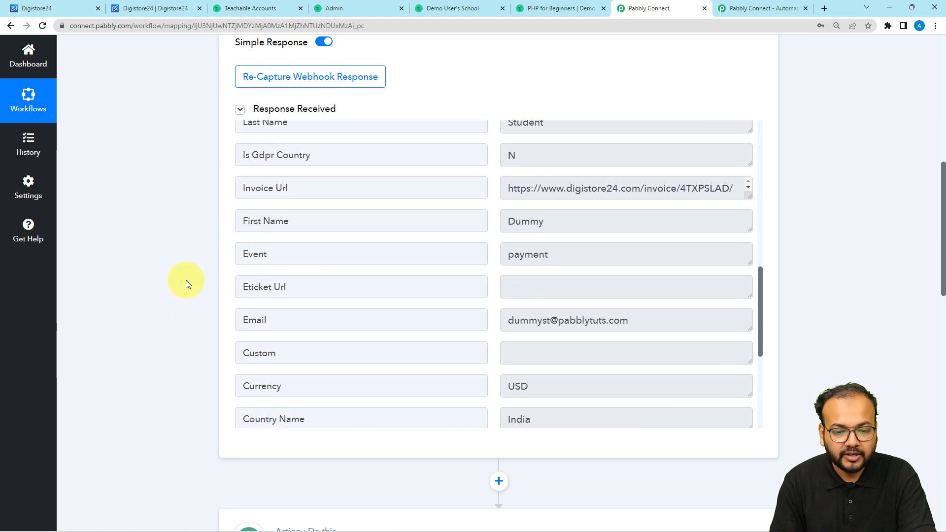
scroll(186, 309, down, 9)
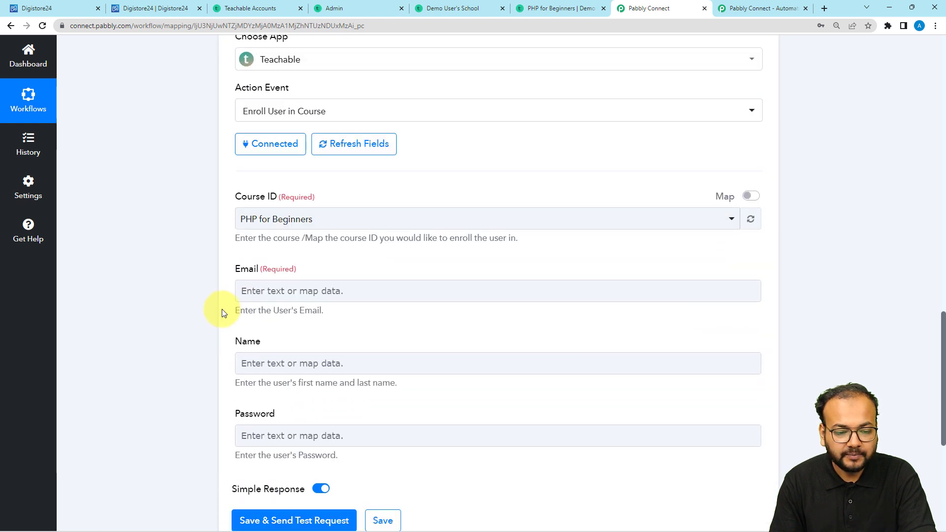
Map the Teachable action's Email field to the Email value from the Digistore24 New Order Event.
click(250, 297)
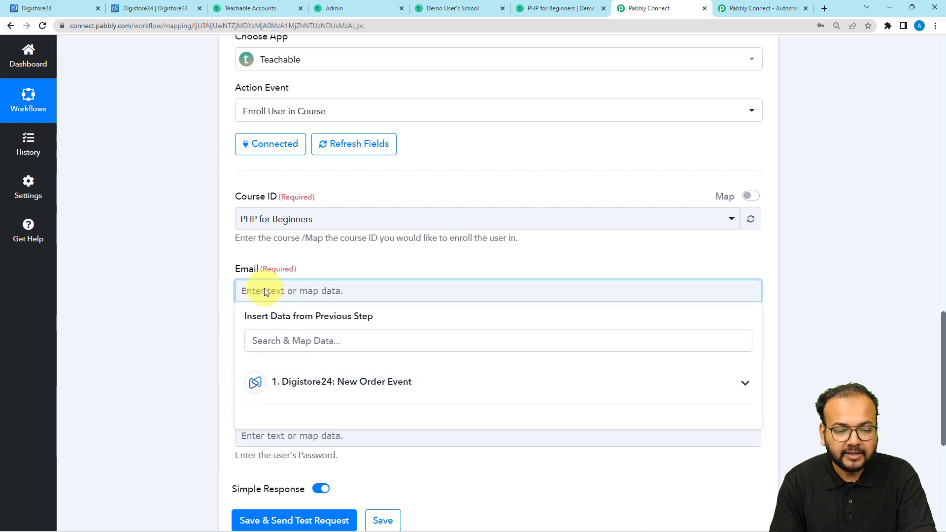
scroll(243, 274, down, 2)
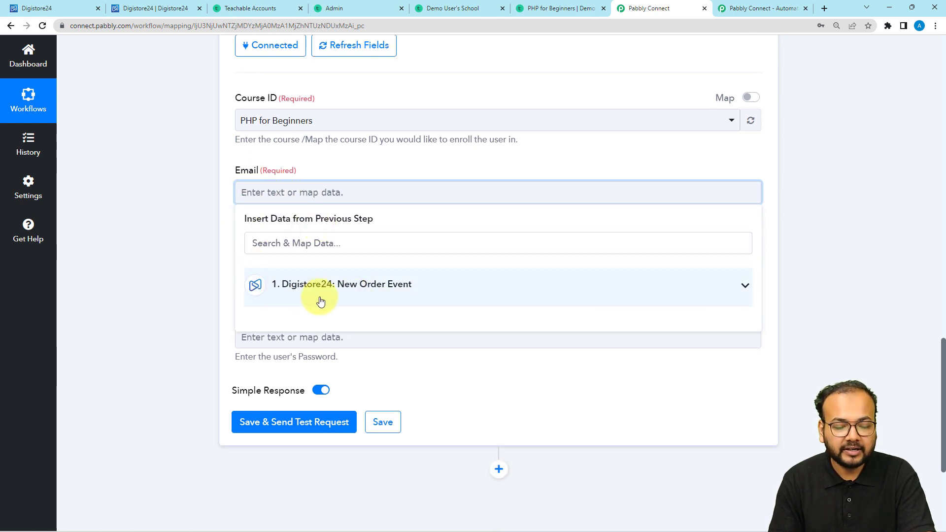
click(340, 296)
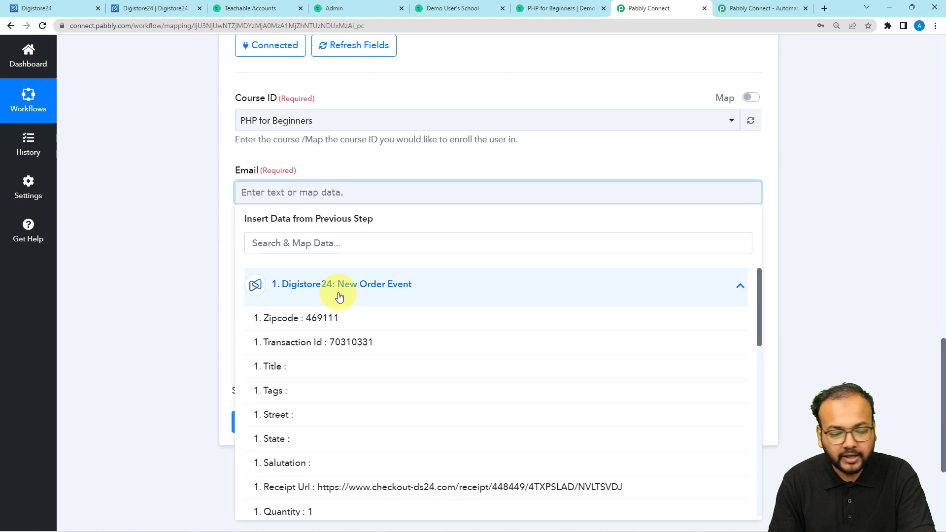
scroll(344, 353, down, 4)
scroll(345, 353, down, 3)
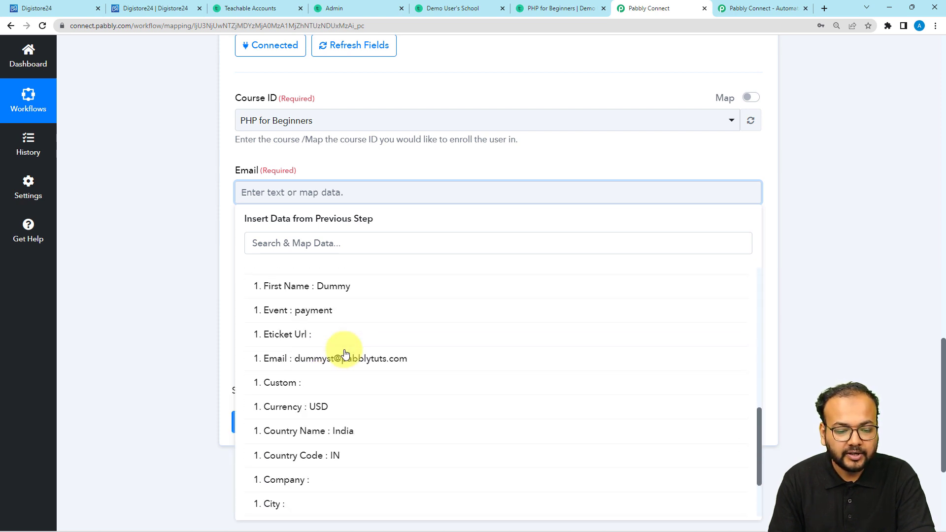
click(275, 359)
click(191, 249)
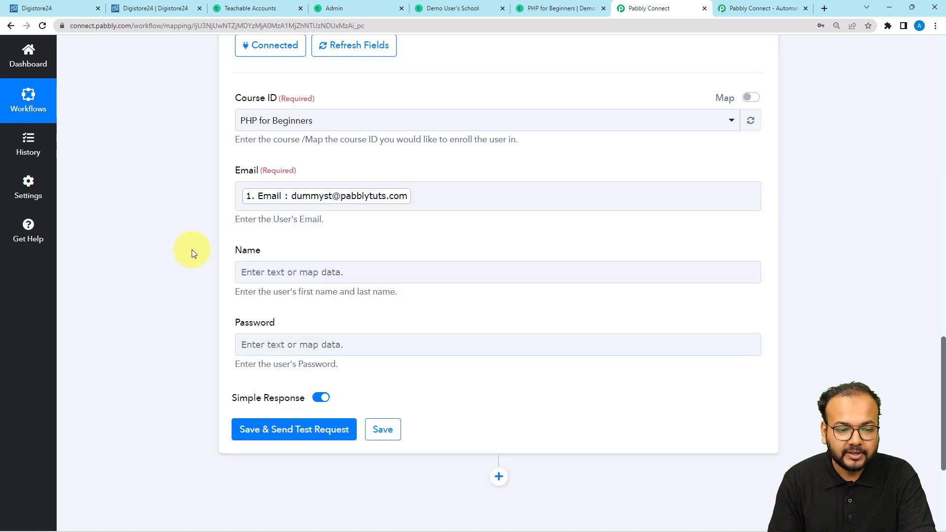
Map the Teachable action's Name field to the First Name value from the Digistore24 New Order Event.
scroll(257, 266, down, 1)
click(265, 254)
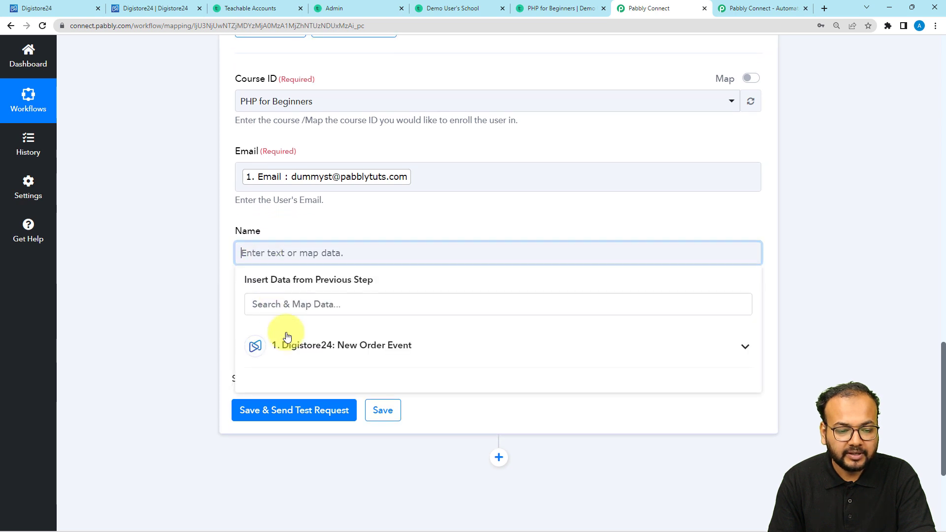
click(308, 345)
scroll(311, 424, down, 8)
scroll(312, 423, down, 3)
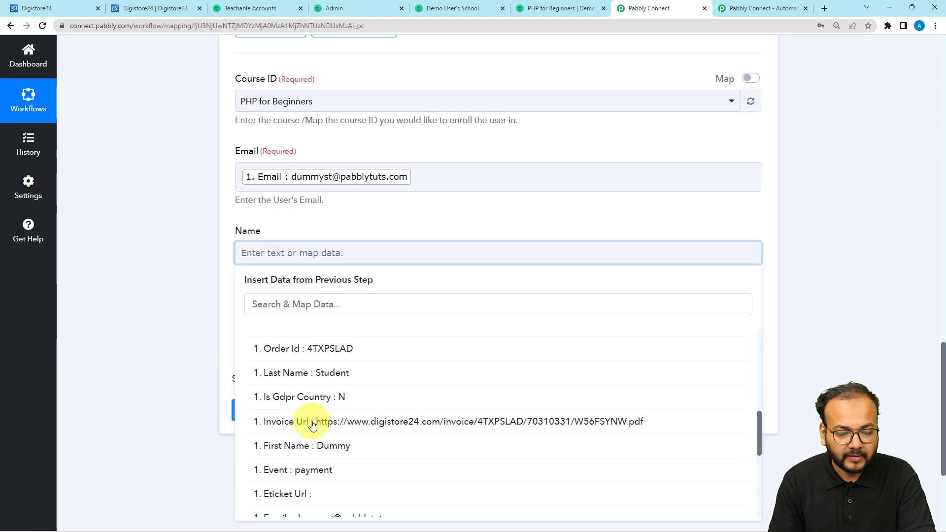
scroll(303, 421, up, 1)
click(315, 395)
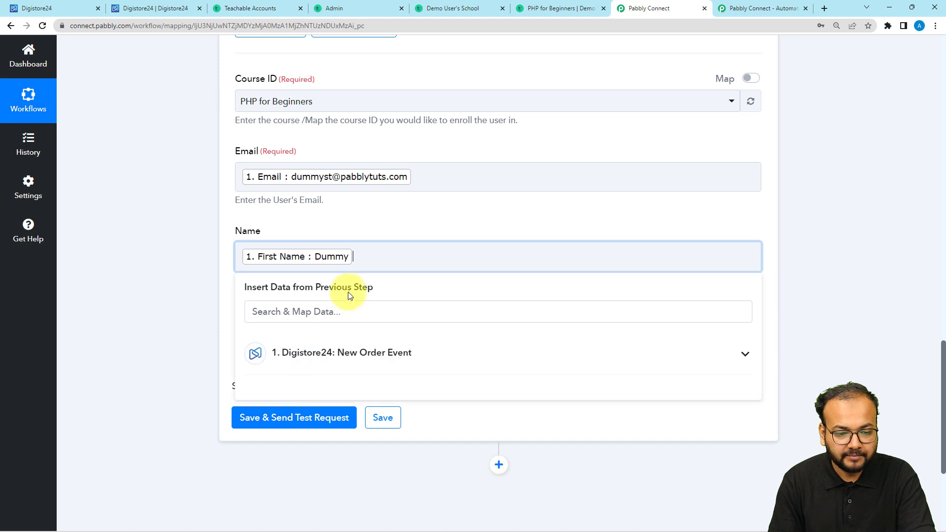
Add the Digistore24 Last Name value after the first name in the Name field, and leave Password empty.
click(334, 353)
scroll(298, 412, down, 10)
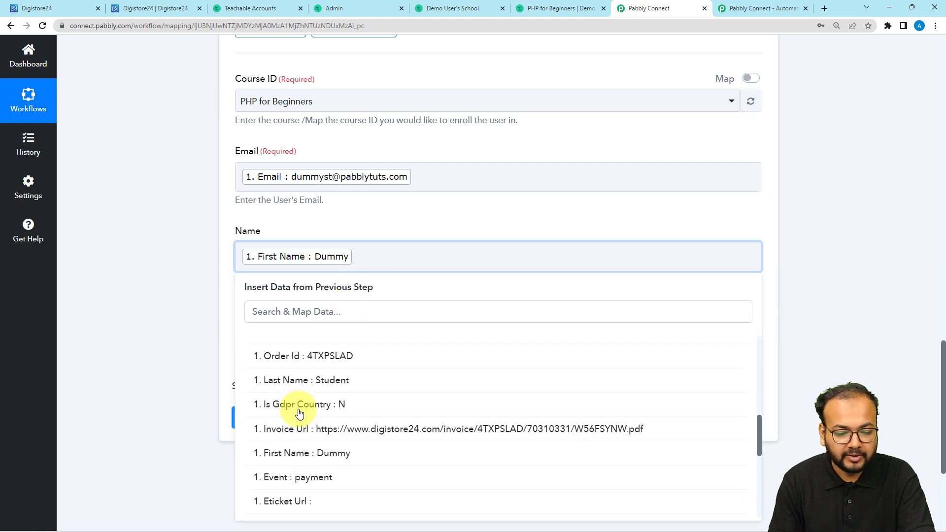
scroll(297, 409, down, 2)
scroll(300, 404, up, 4)
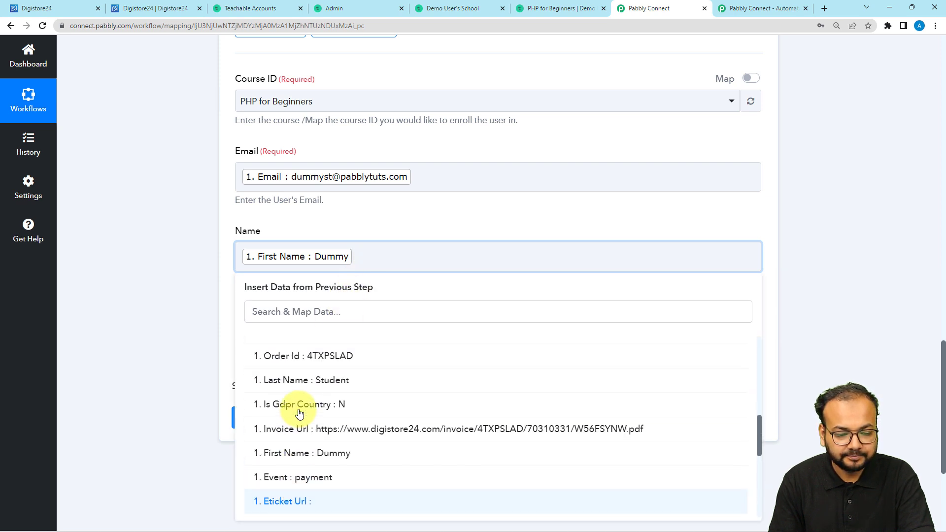
click(309, 382)
click(173, 258)
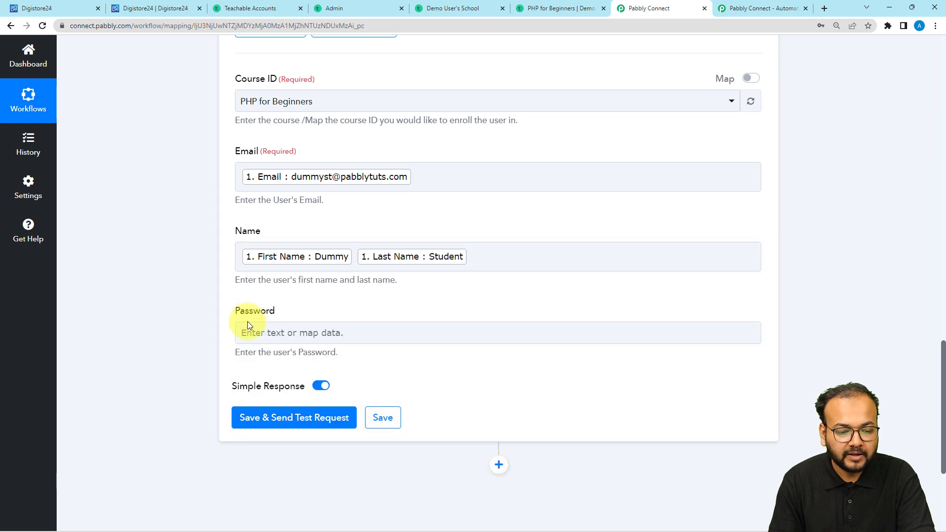
click(248, 334)
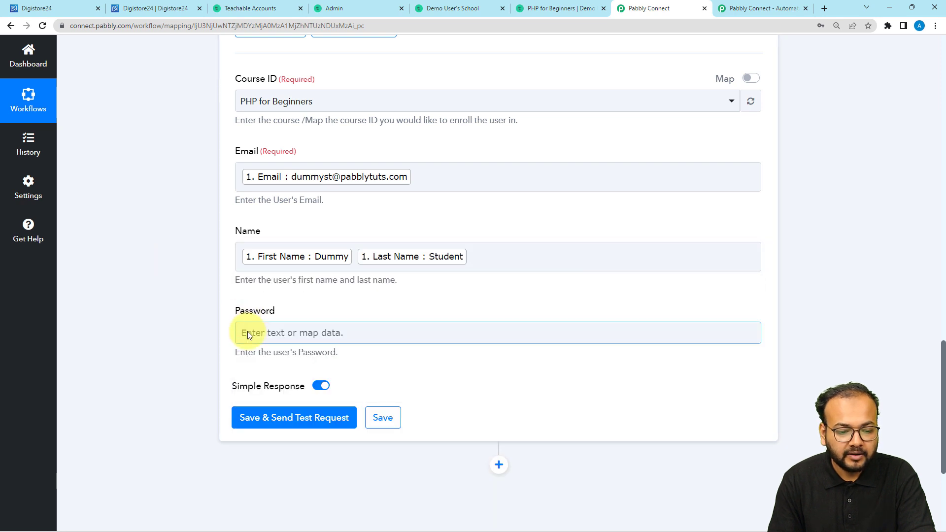
click(194, 324)
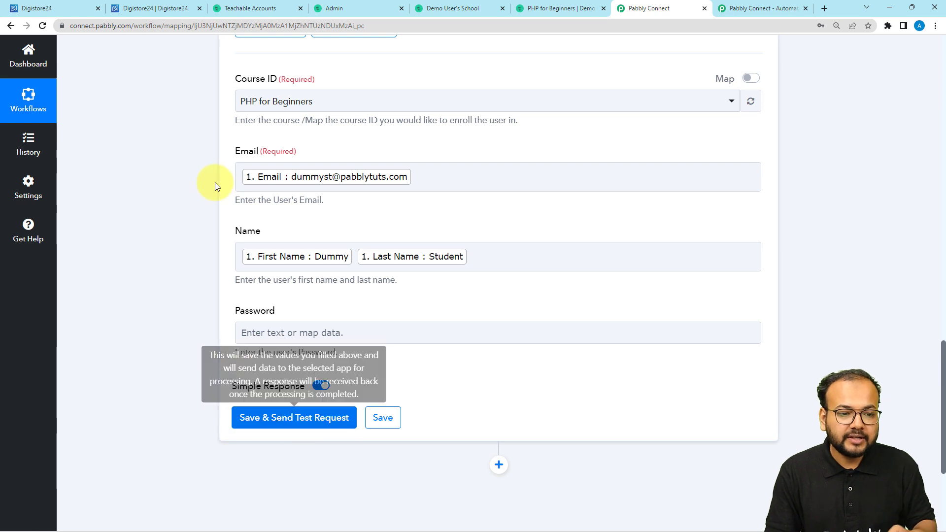
Switch to the Teachable admin and review the list of students enrolled in PHP for Beginners.
click(266, 9)
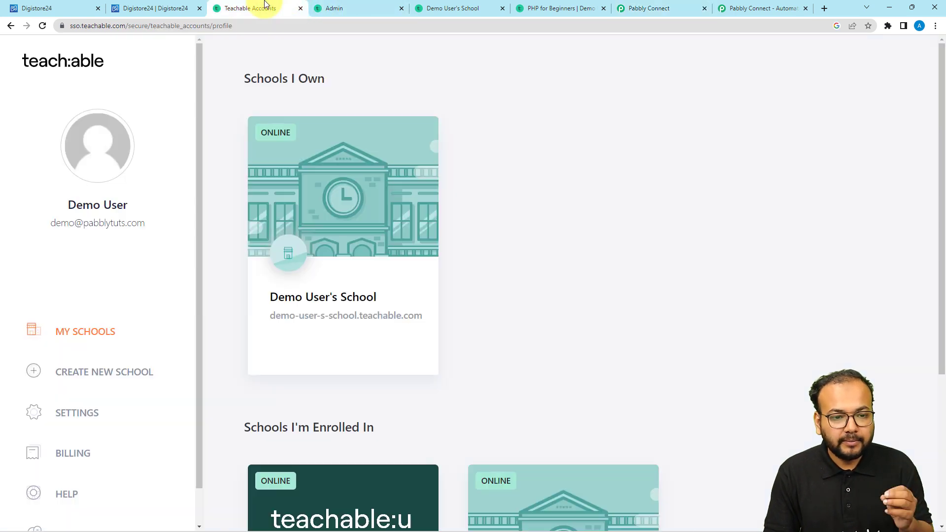
click(355, 12)
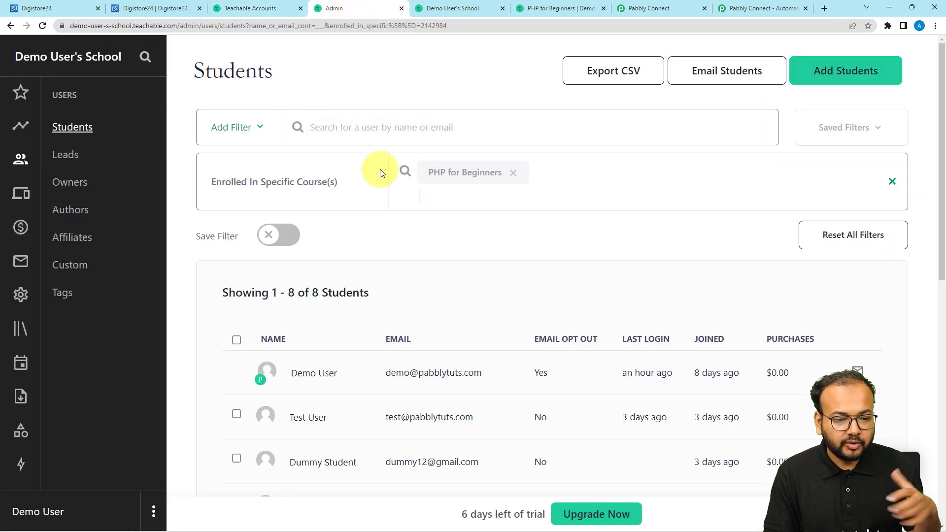
scroll(380, 173, down, 3)
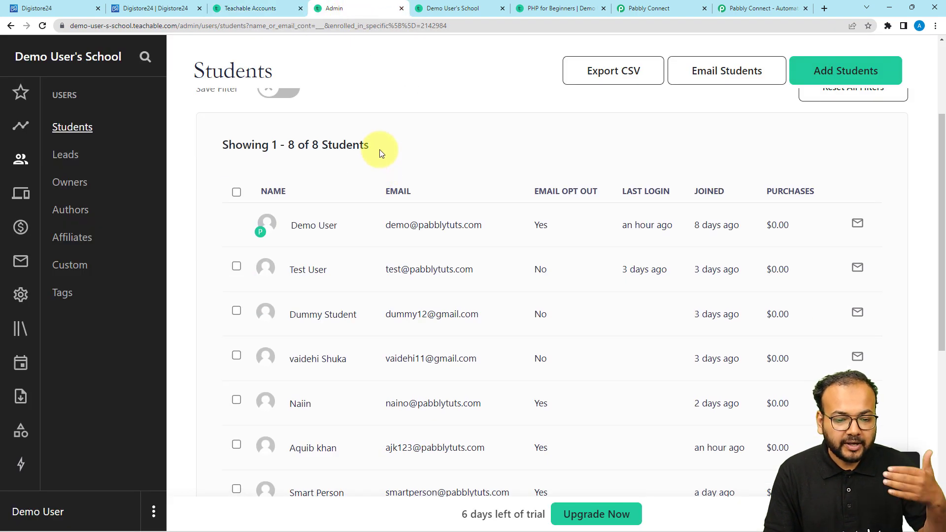
scroll(380, 153, up, 3)
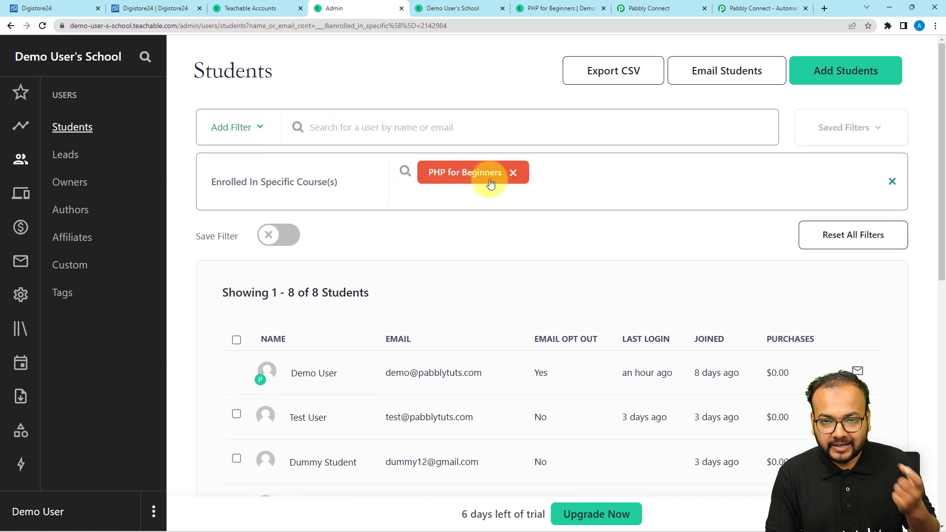
Return to Pabbly Connect, save the Teachable action with a test request, and review the response received.
click(641, 8)
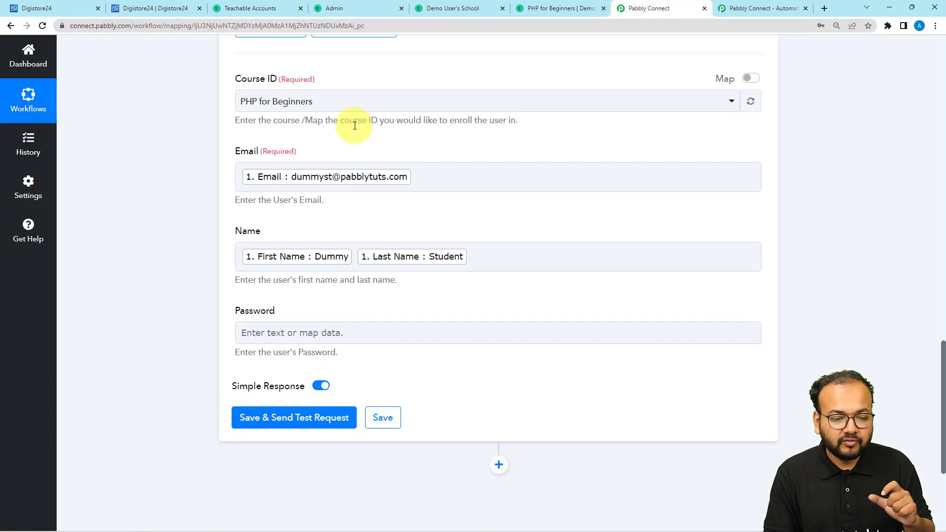
click(240, 416)
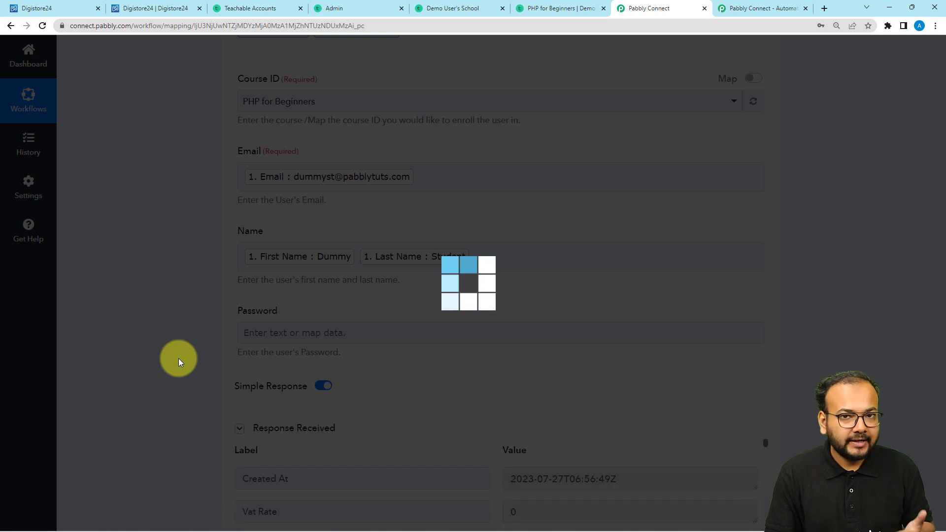
scroll(179, 358, down, 6)
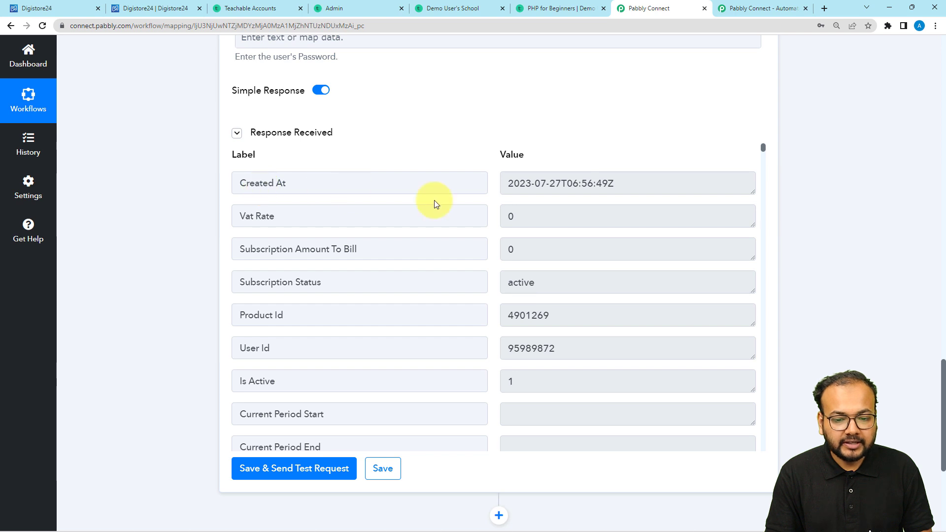
scroll(325, 290, down, 2)
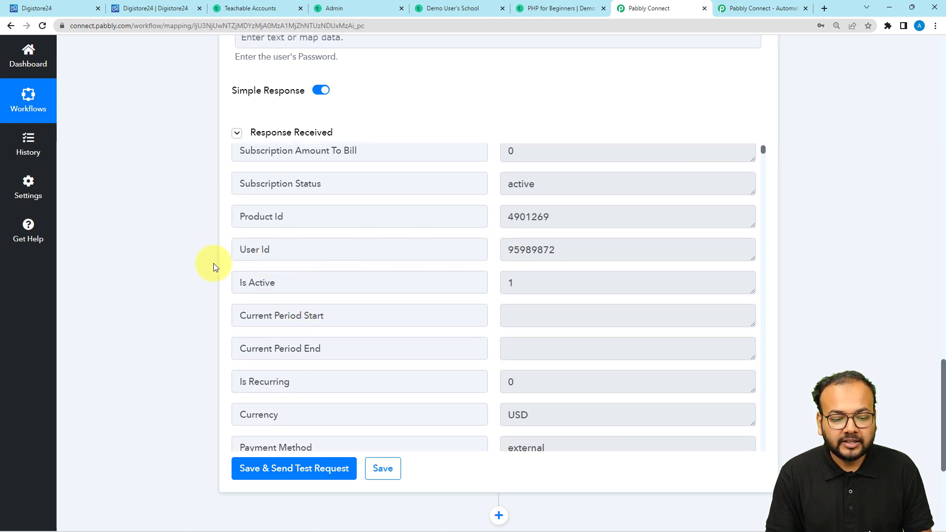
Switch to the Teachable admin, reload the students list filtered by PHP for Beginners, and check it for the test enrollment.
click(332, 8)
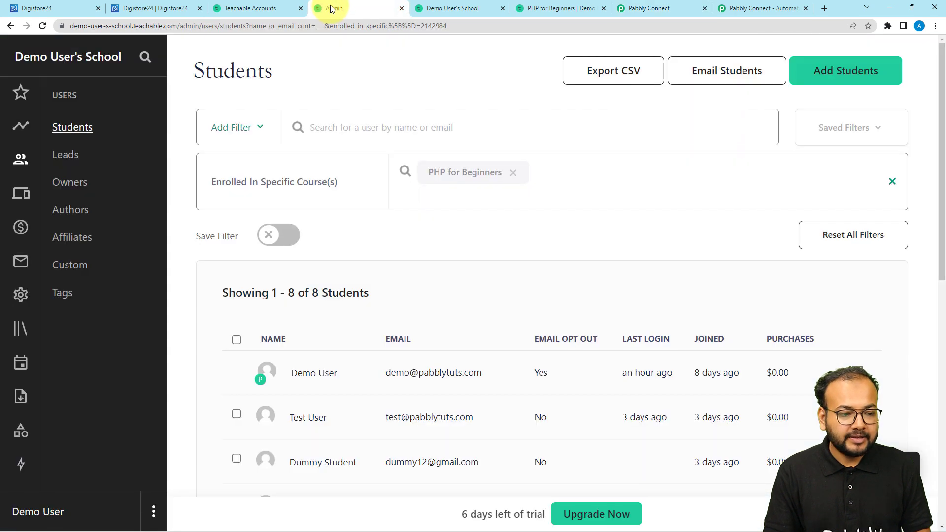
click(43, 24)
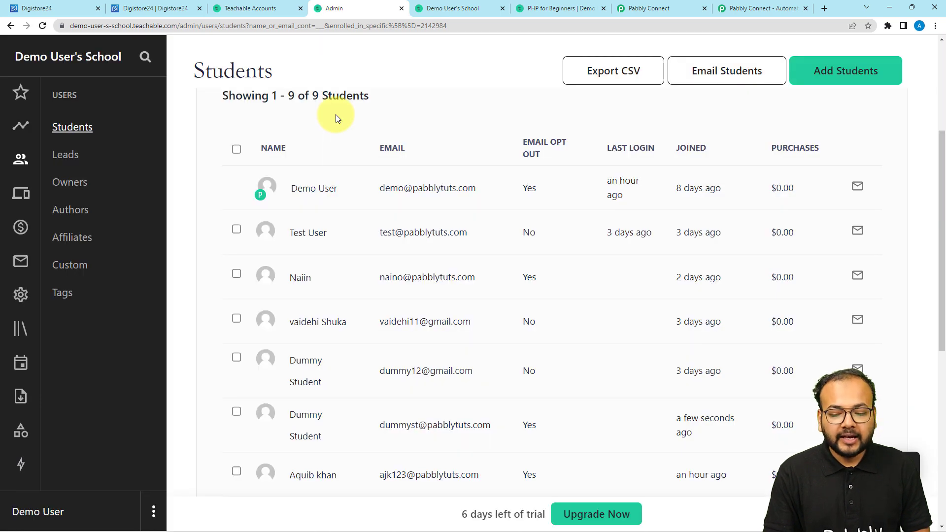
scroll(333, 119, up, 1)
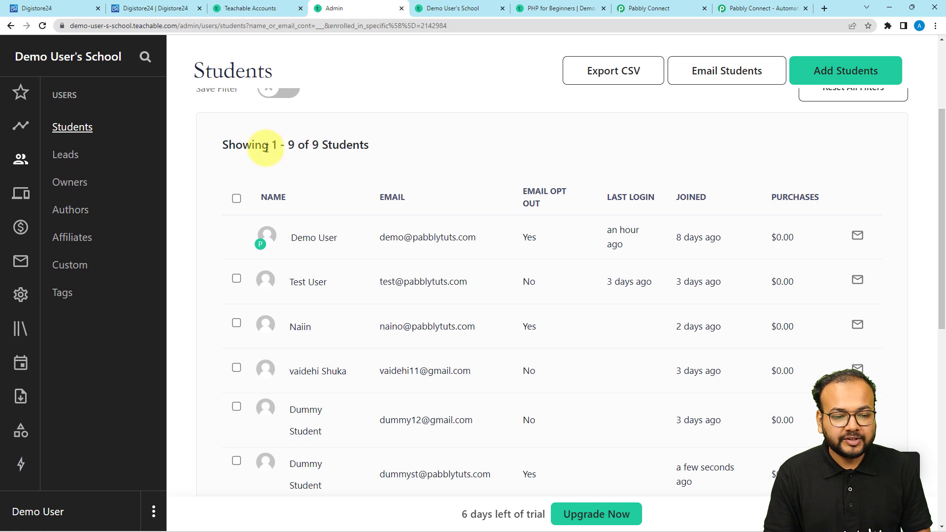
scroll(306, 149, down, 4)
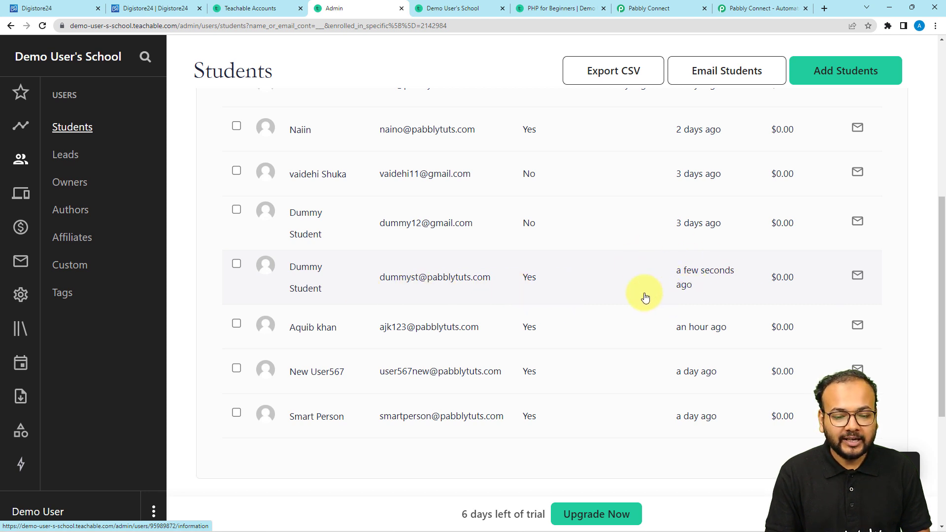
scroll(433, 284, up, 2)
scroll(433, 285, up, 5)
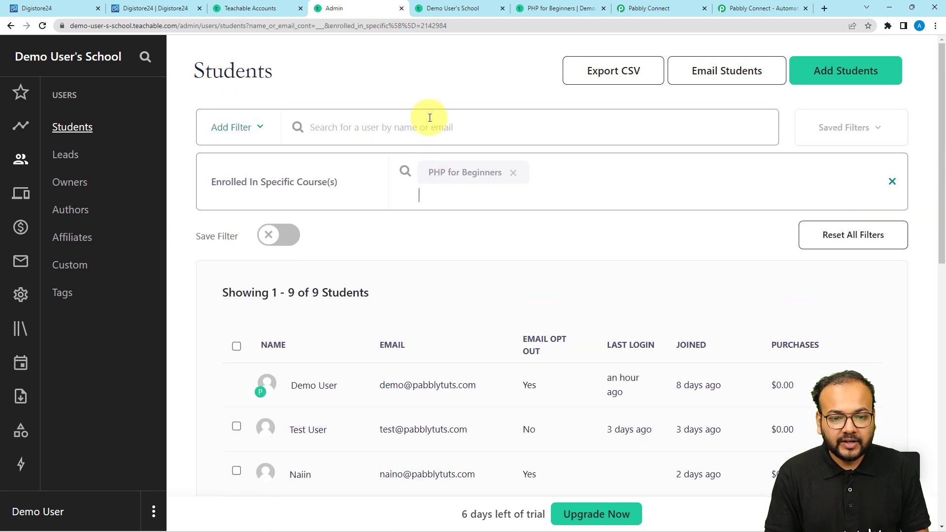
Return to Pabbly Connect and collapse both the Teachable action and the Digistore24 trigger in the workflow.
click(655, 9)
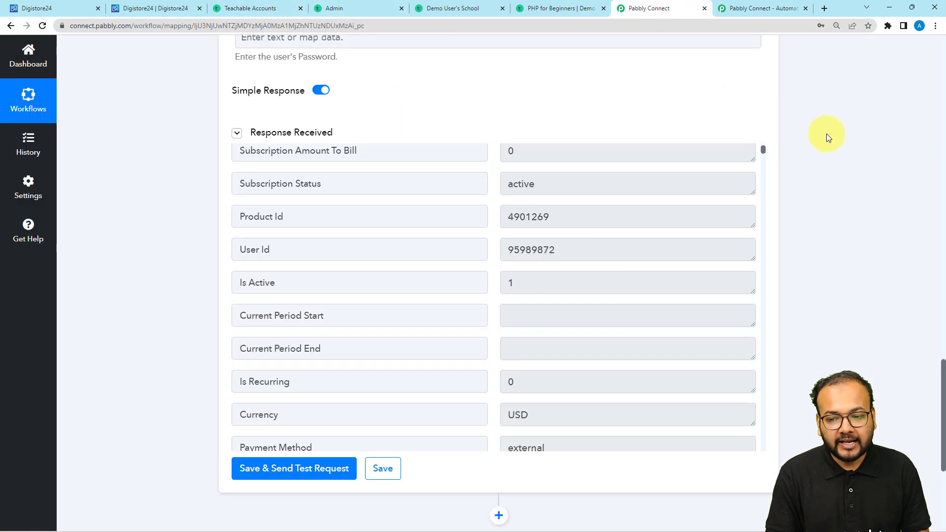
scroll(827, 135, up, 12)
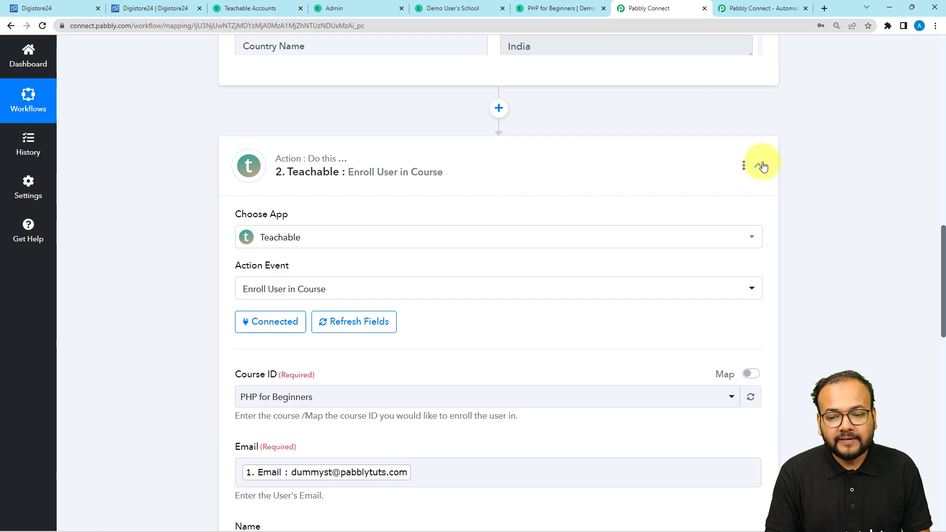
click(762, 166)
scroll(818, 182, up, 15)
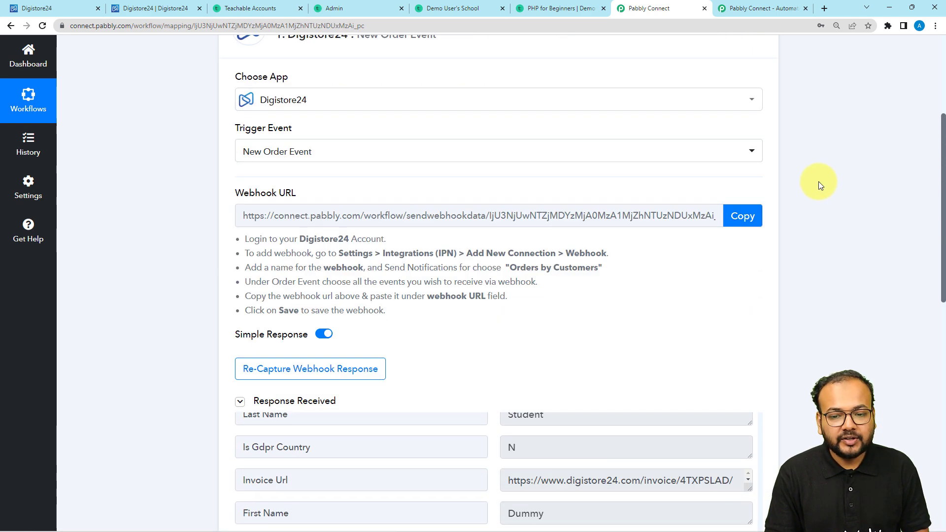
scroll(818, 183, up, 4)
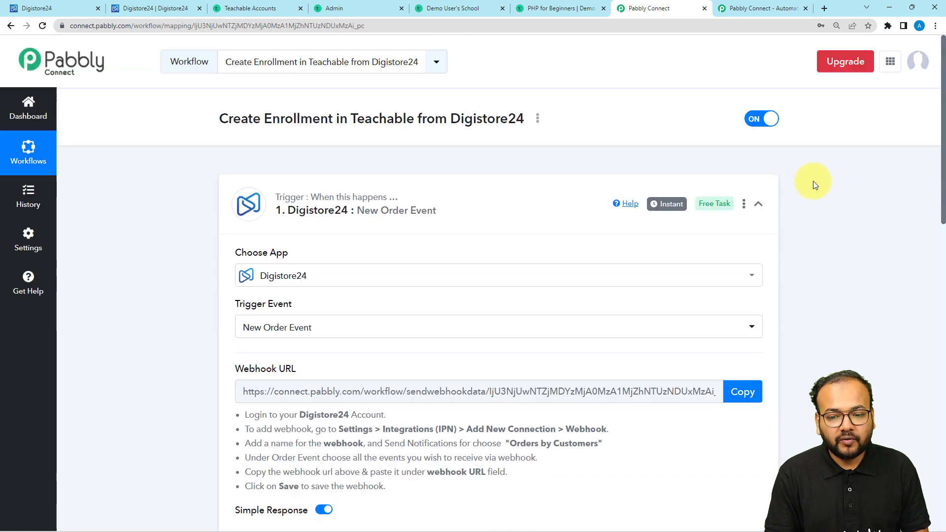
click(759, 205)
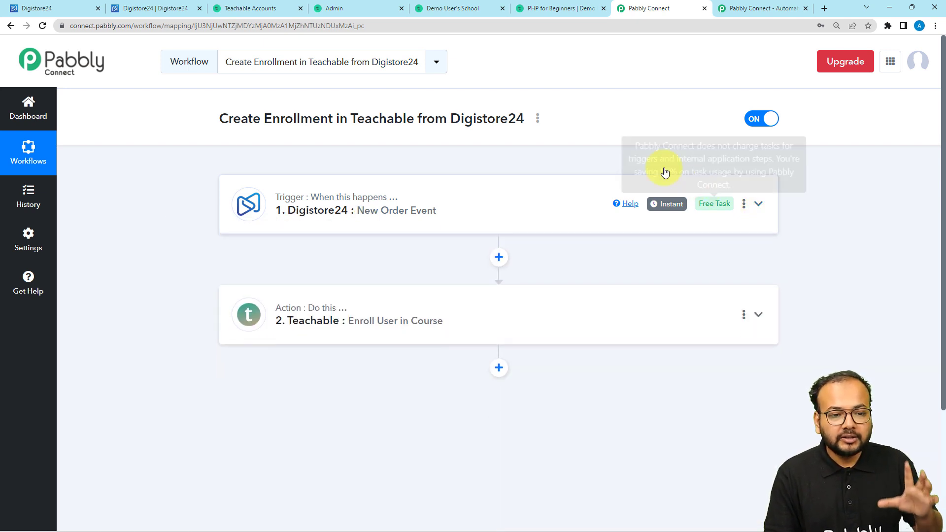